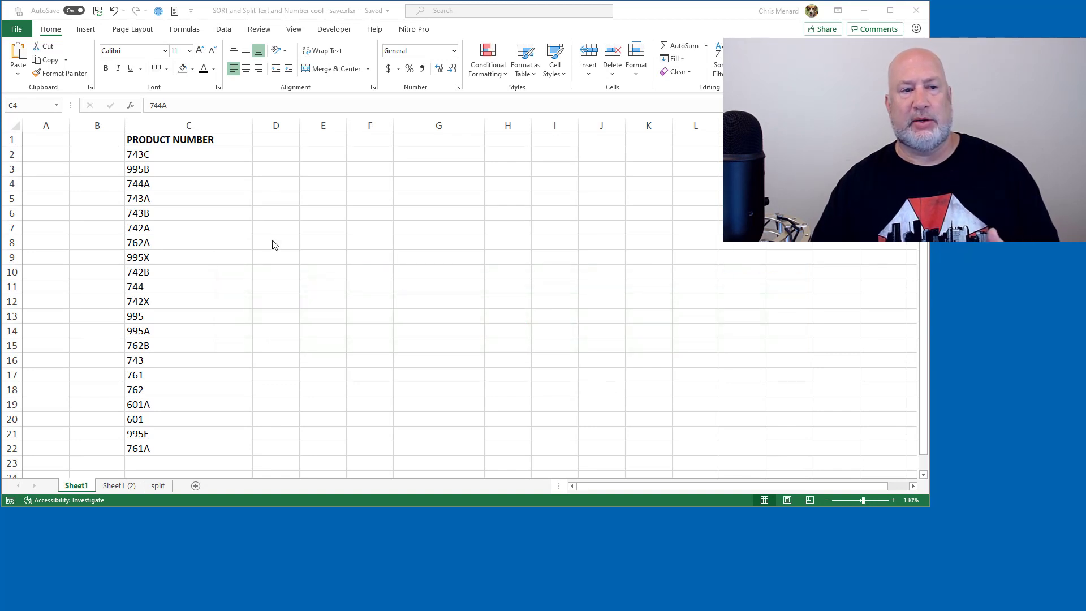
Sort the product numbers from C2 A to Z, then select the sorted range C2:C22
click(196, 181)
click(200, 154)
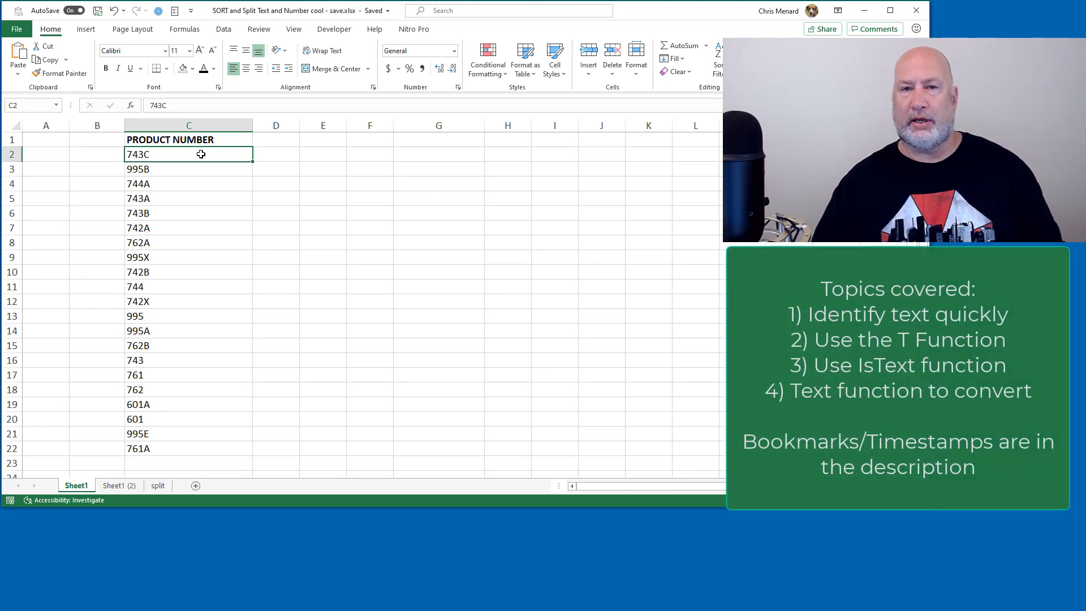
right_click(201, 154)
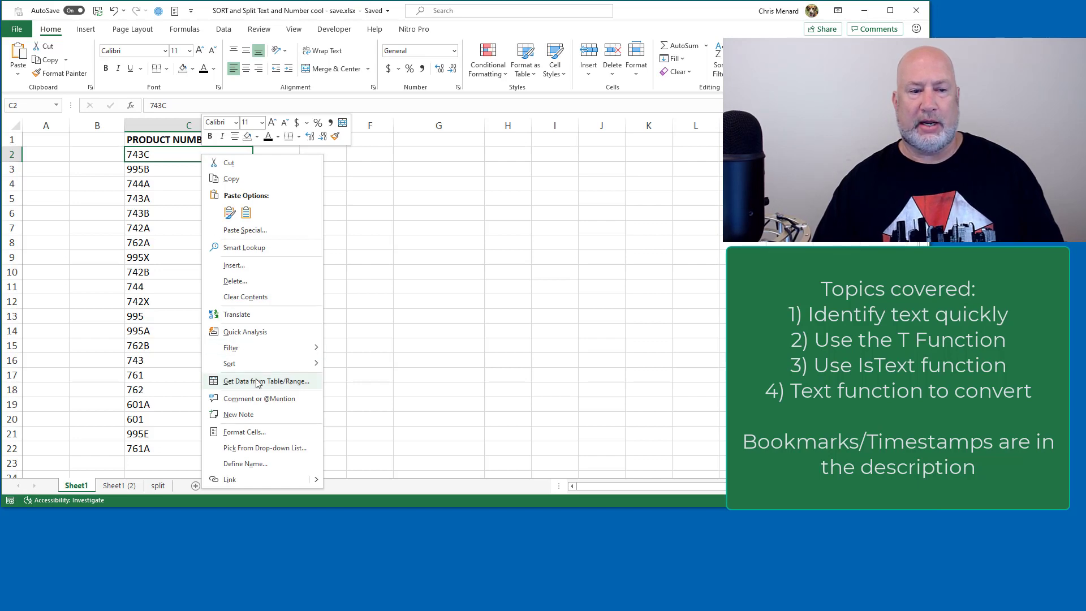
mouse_move(276, 364)
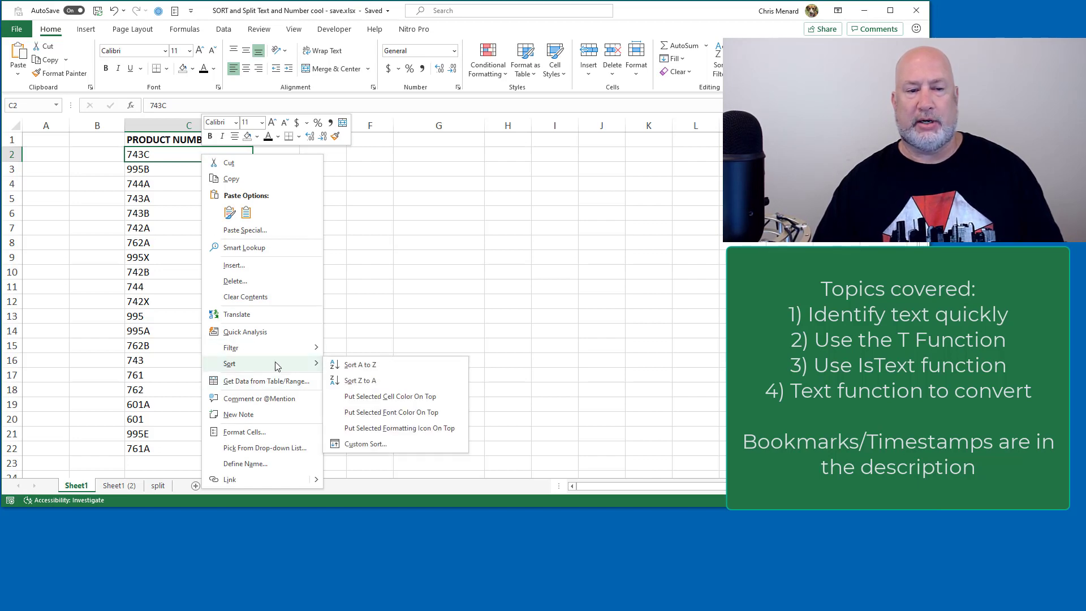
click(379, 373)
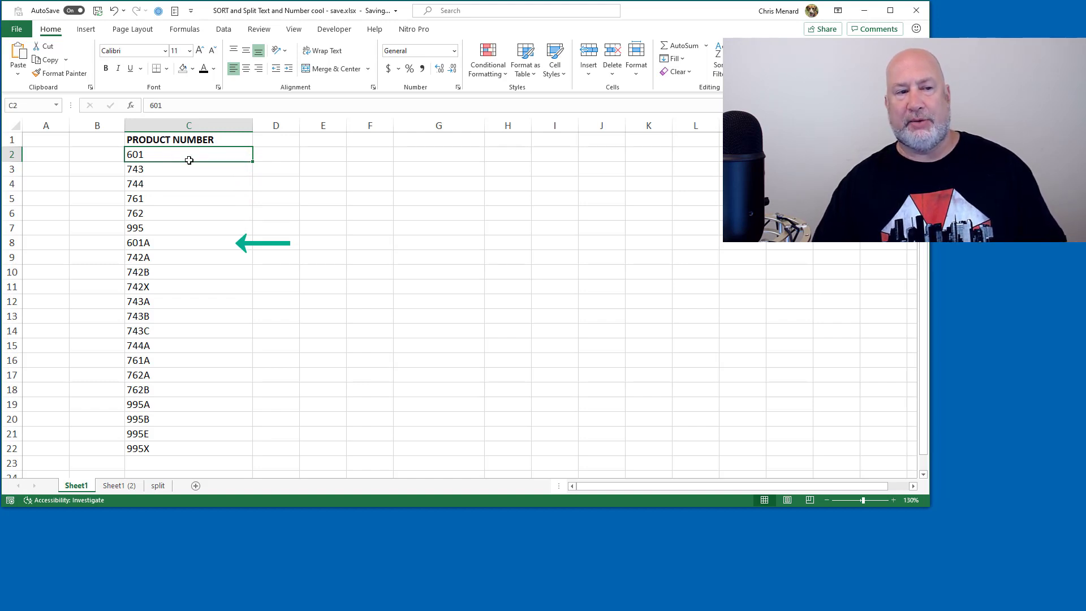
drag(189, 160, 216, 448)
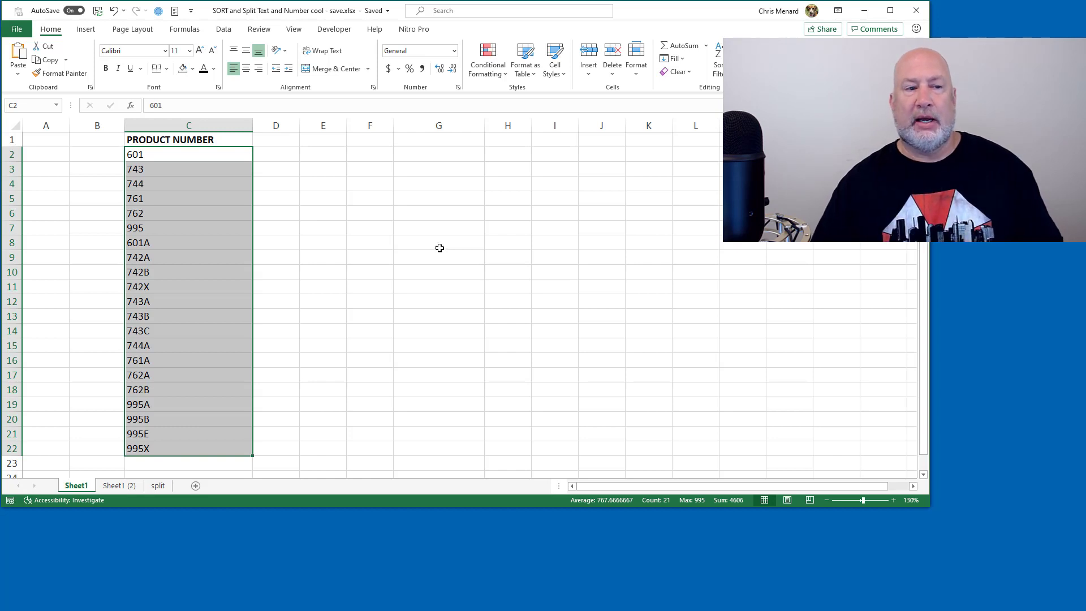
Select the letter-suffixed codes in C8:C22 to inspect them, then deselect
click(201, 213)
drag(182, 244, 170, 447)
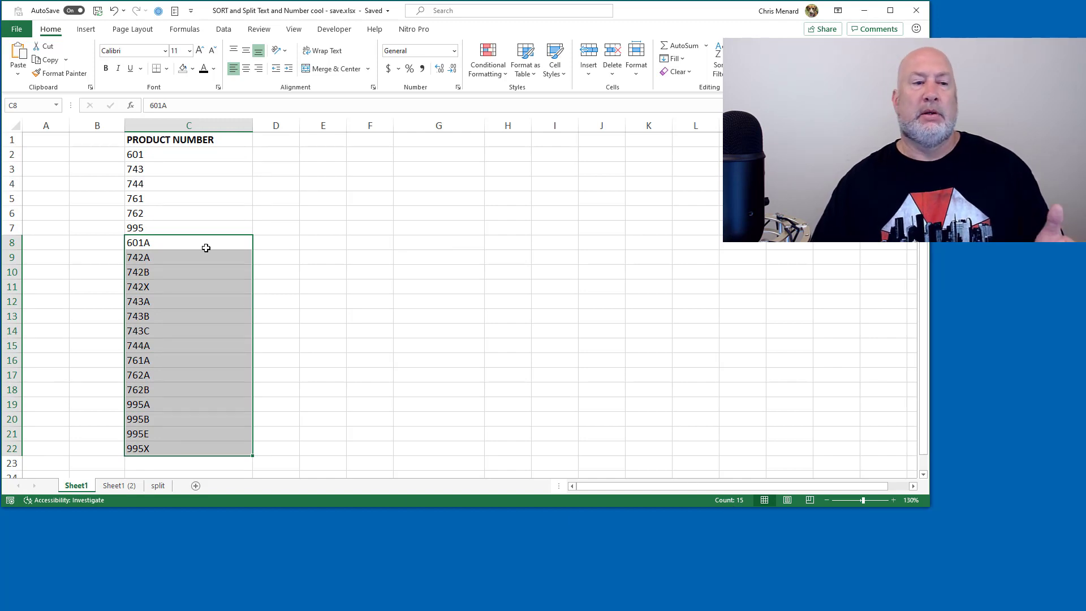
click(179, 215)
Shuffle the rows by sorting column B's random numbers smallest to largest from B4
click(107, 189)
right_click(106, 185)
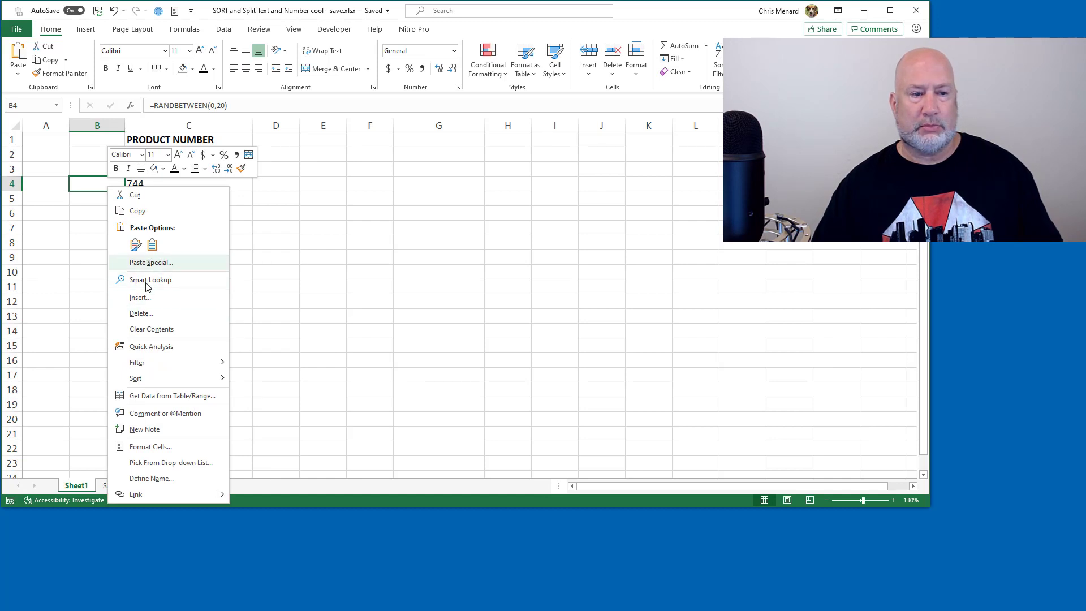
mouse_move(183, 380)
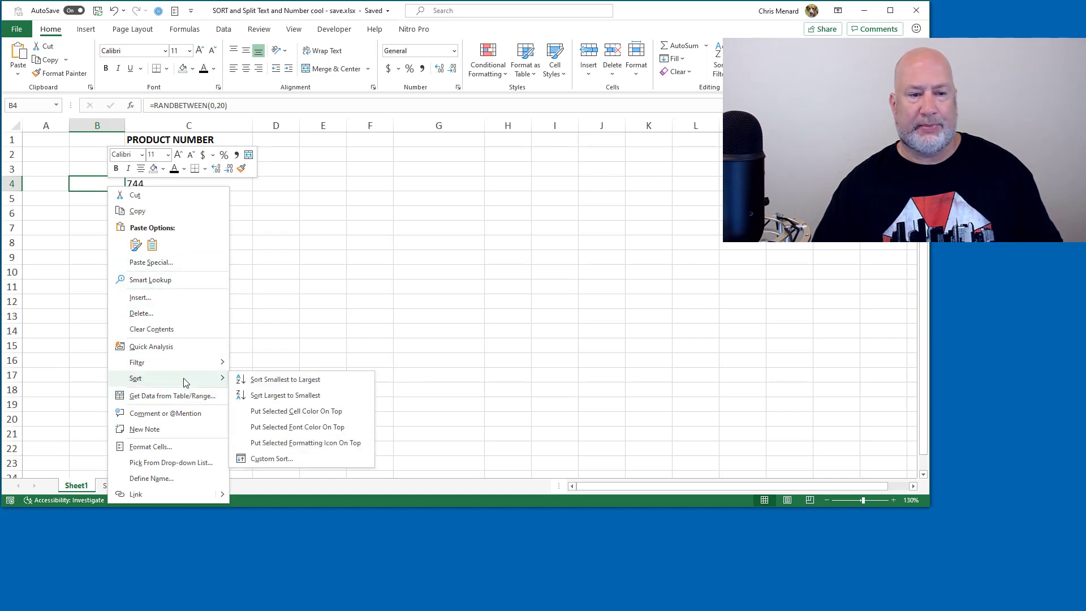
click(283, 379)
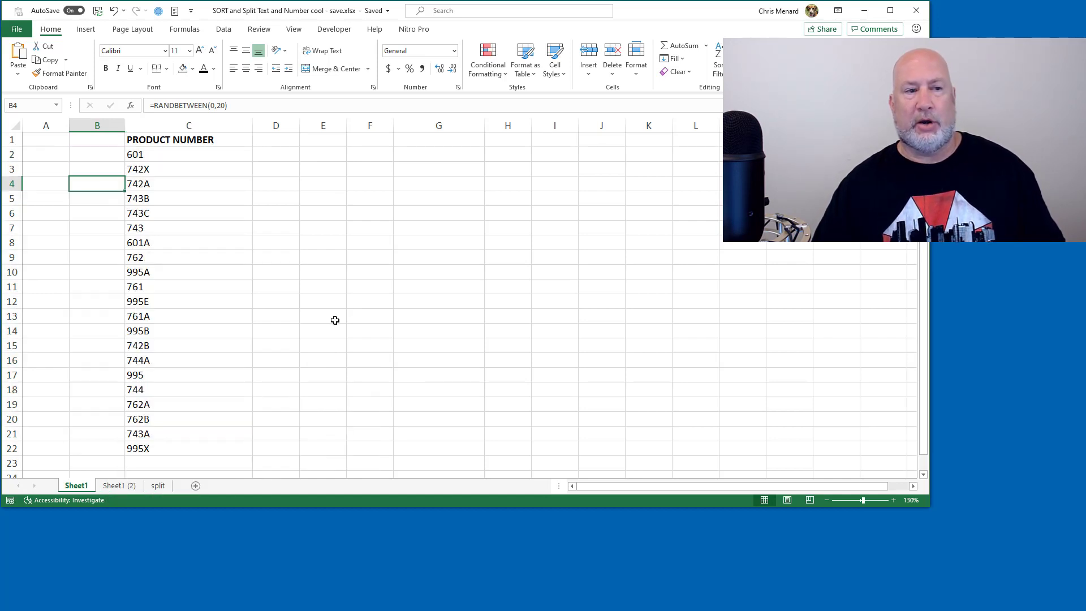
click(288, 159)
text(=t)
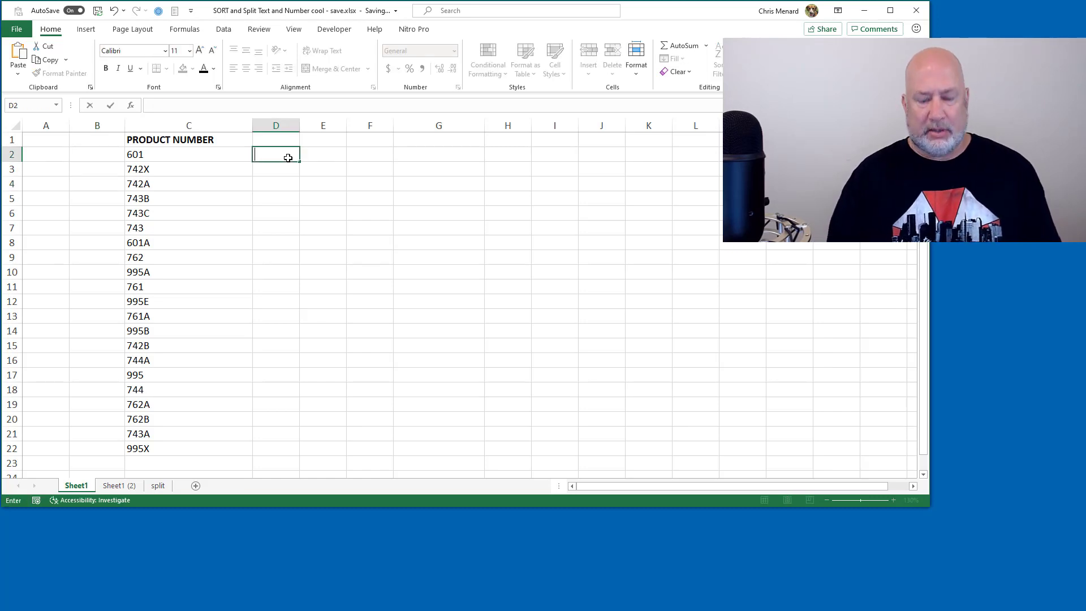
key(Tab)
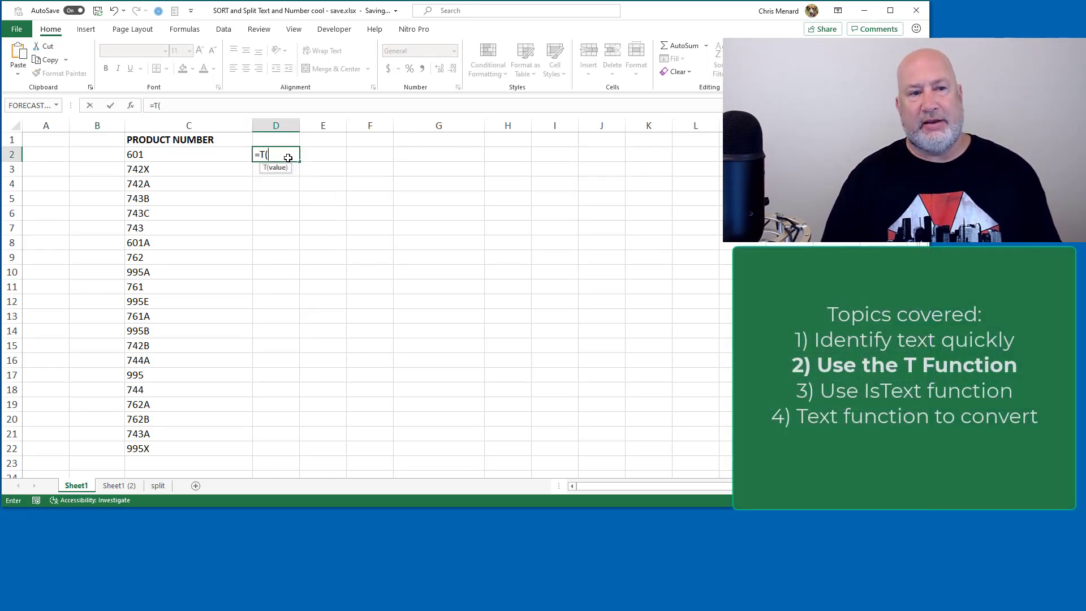
text(c2)
key(Return)
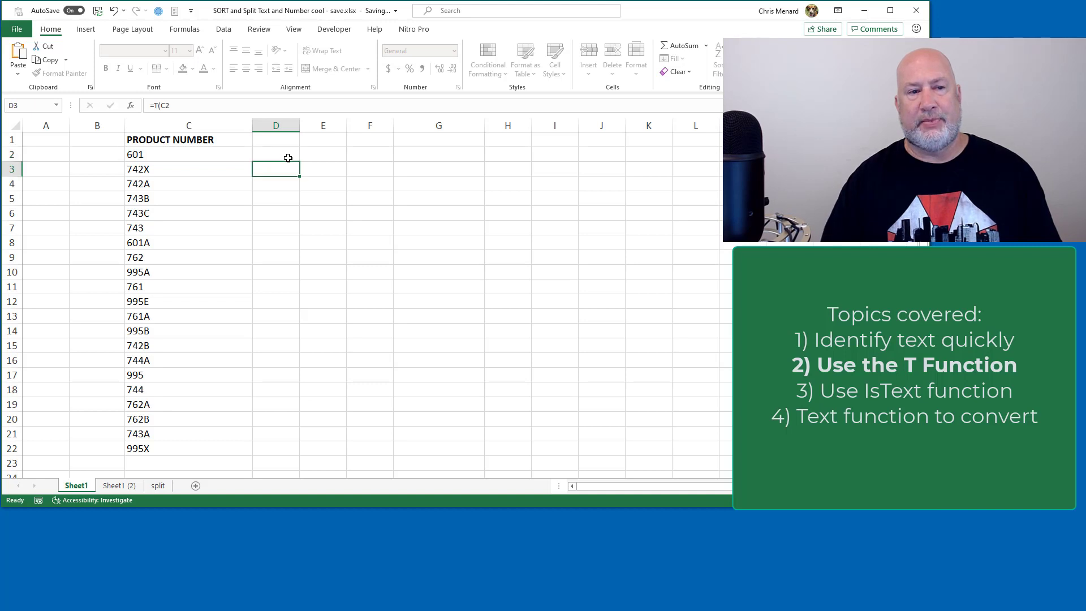
click(279, 152)
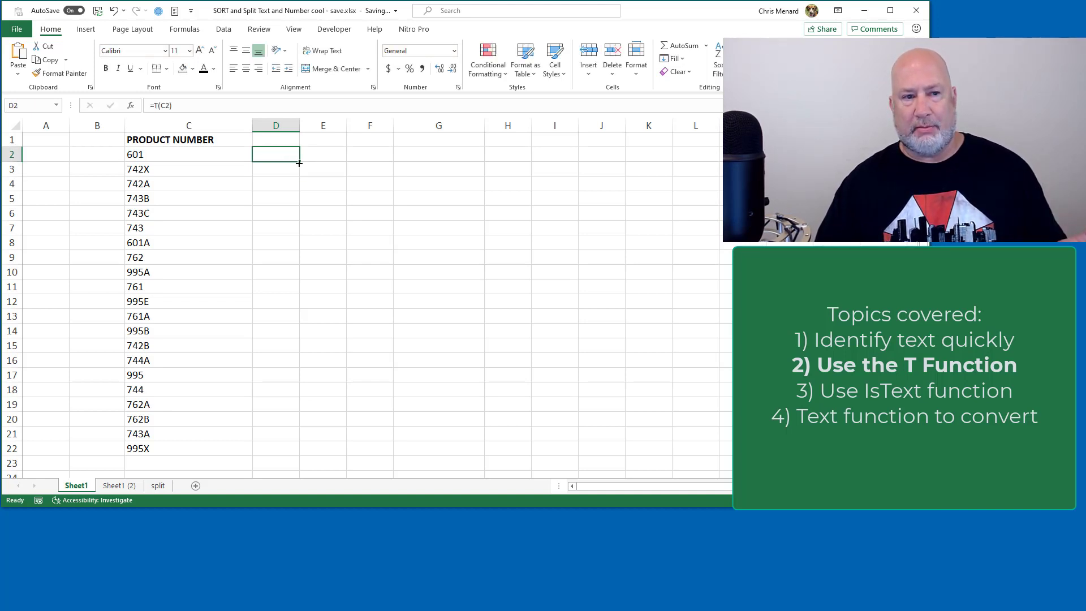
drag(298, 163, 288, 449)
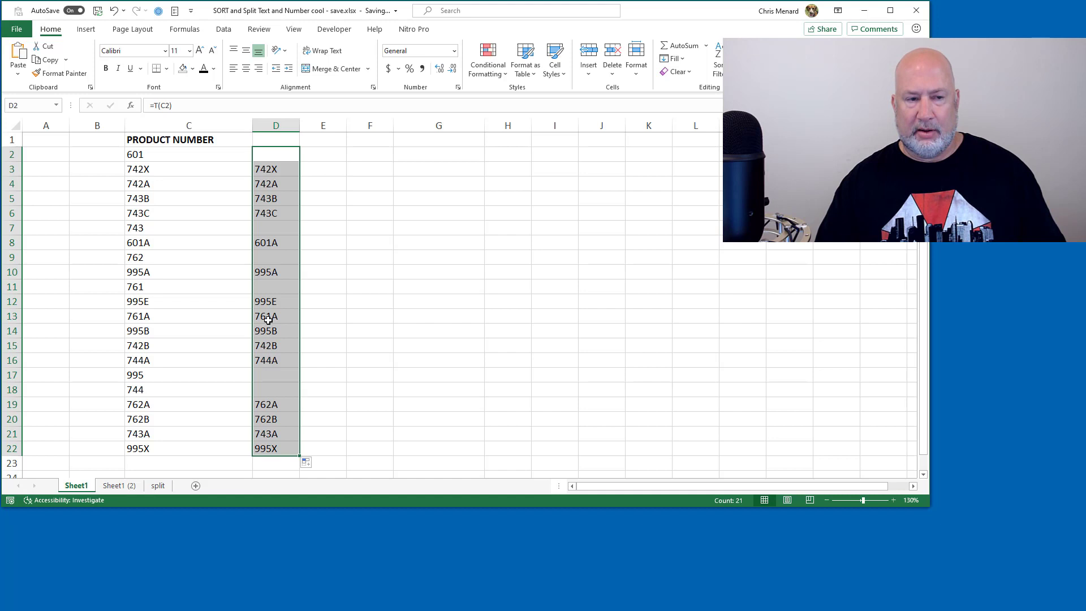
key(ctrl+z)
key(ctrl+z)
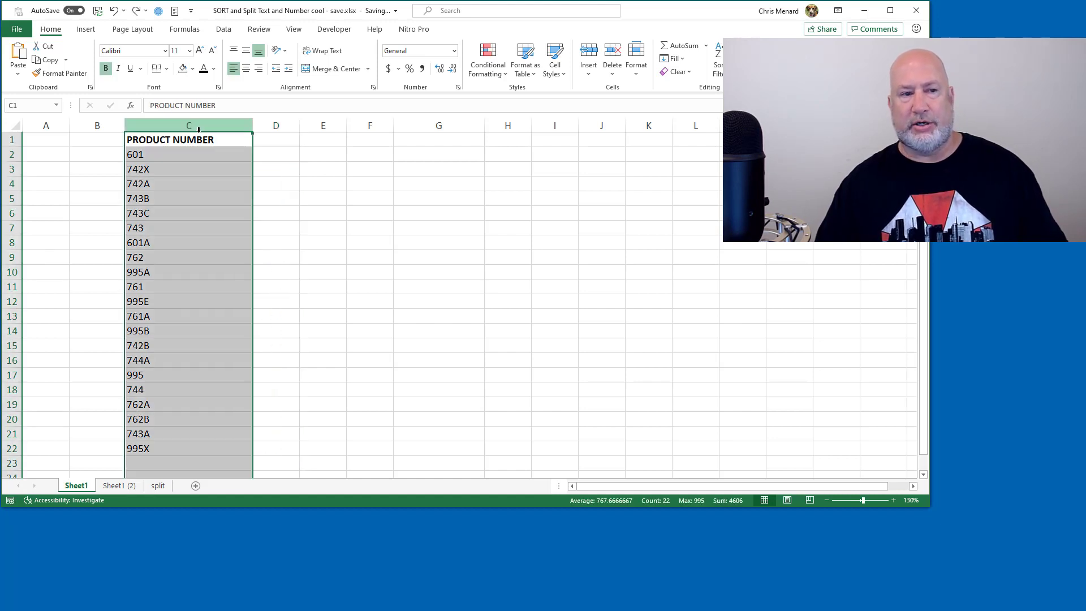
Select product numbers C2:C22 and bring up Conditional Formatting
click(209, 155)
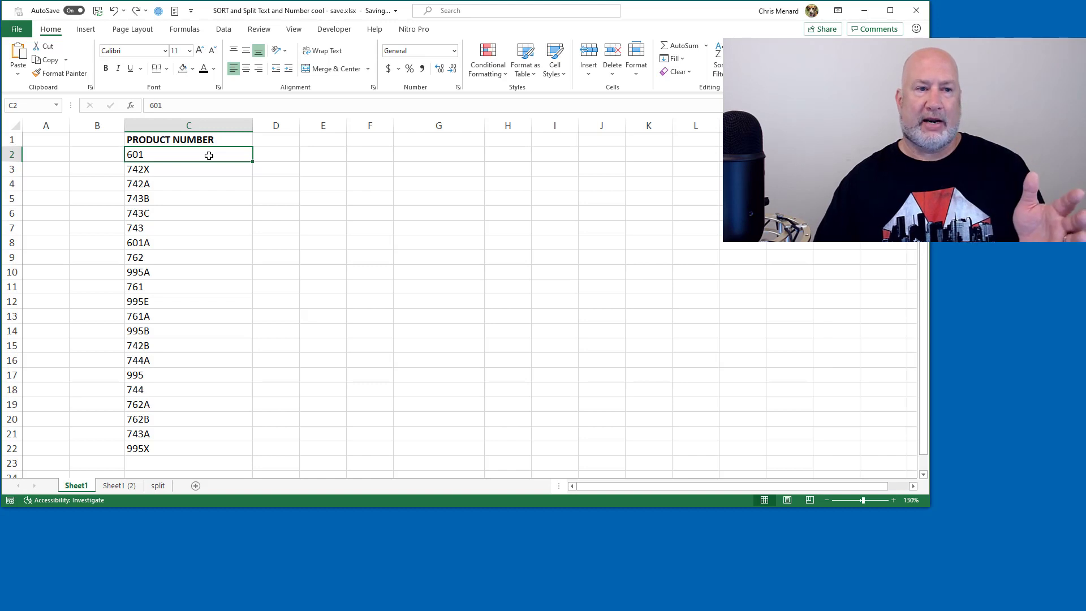
drag(209, 156, 196, 449)
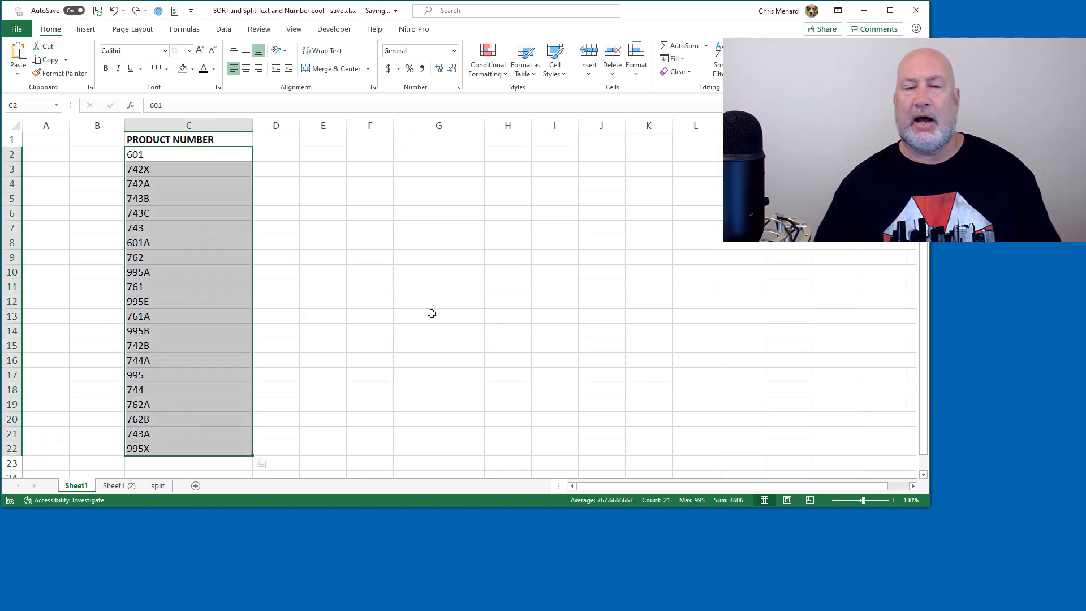
click(474, 74)
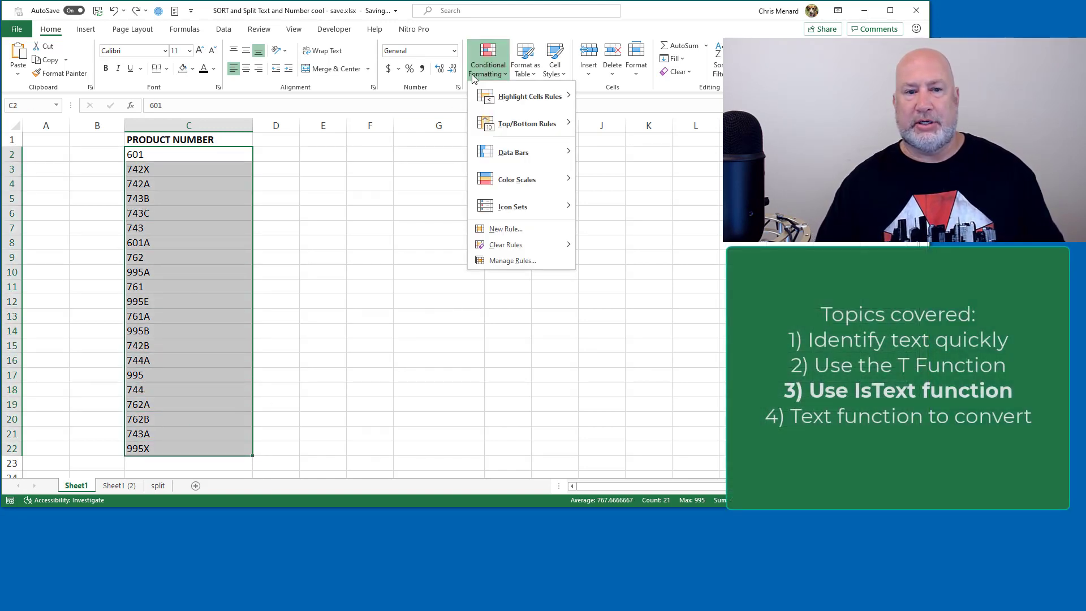
Create a new formula-based conditional formatting rule =ISTEXT($C2)
click(506, 229)
drag(379, 176, 535, 128)
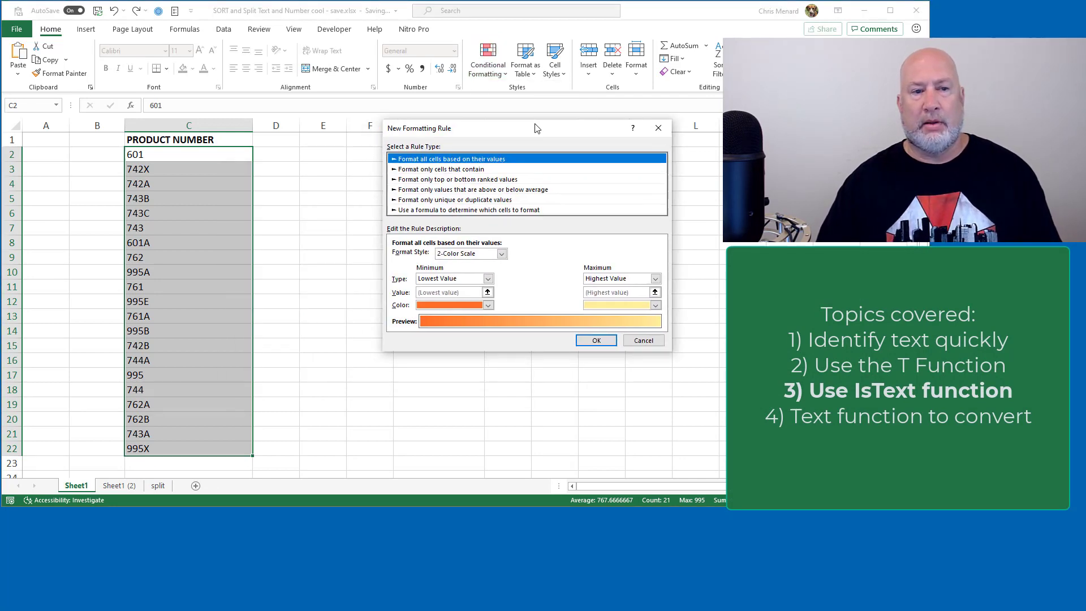
click(511, 210)
click(472, 255)
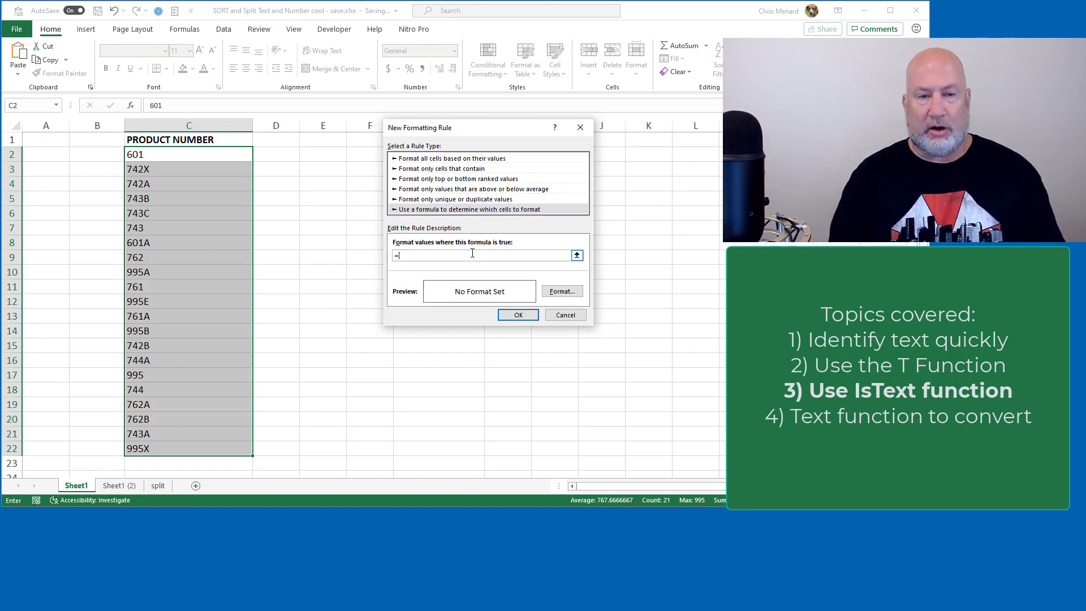
text(=istext($C)
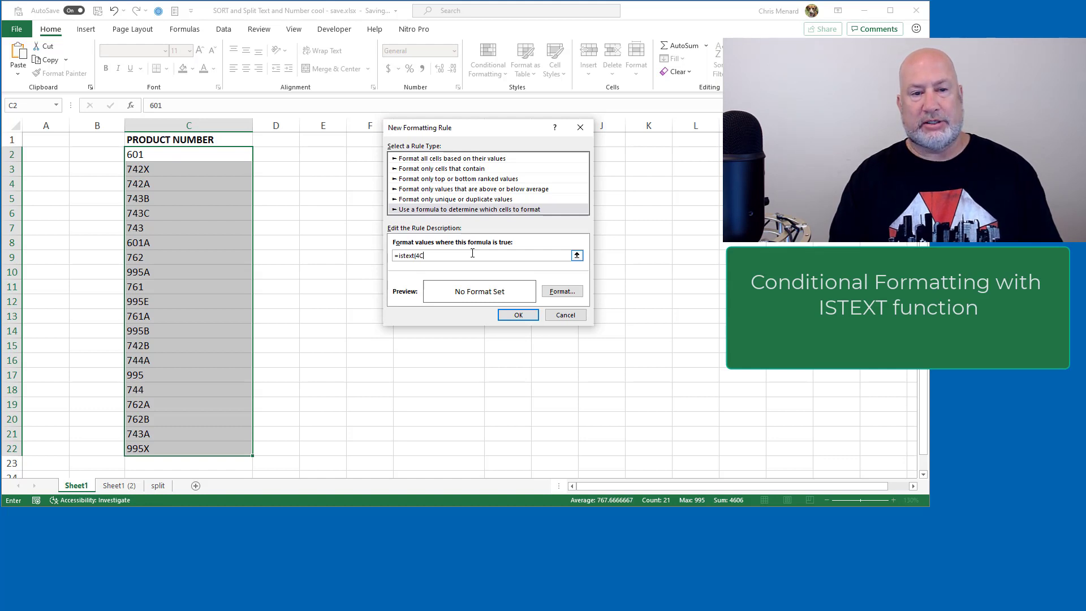
key(BackSpace)
key(BackSpace)
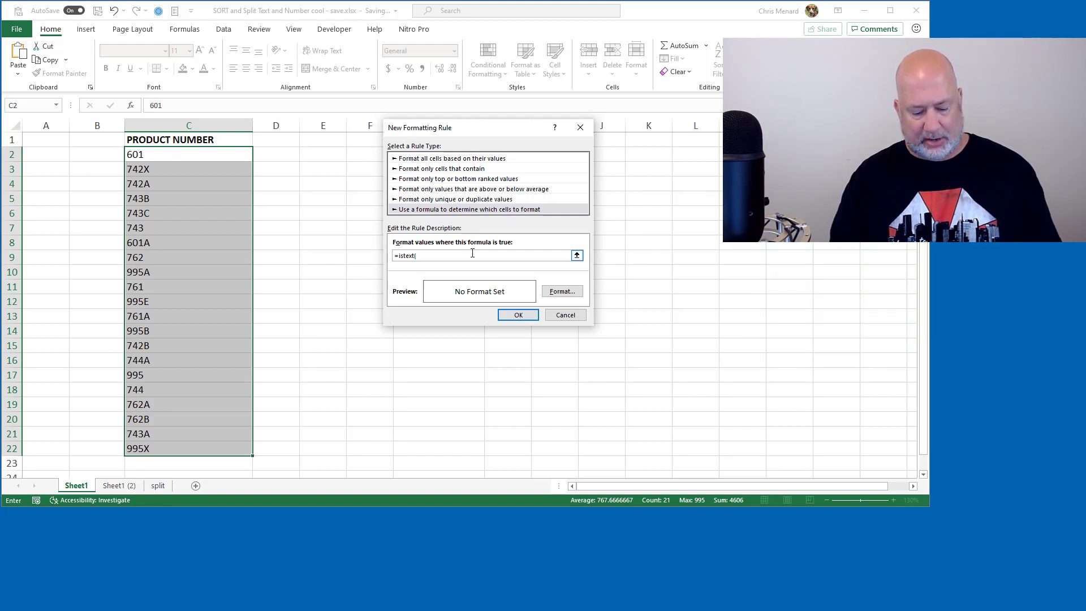
text($c2)
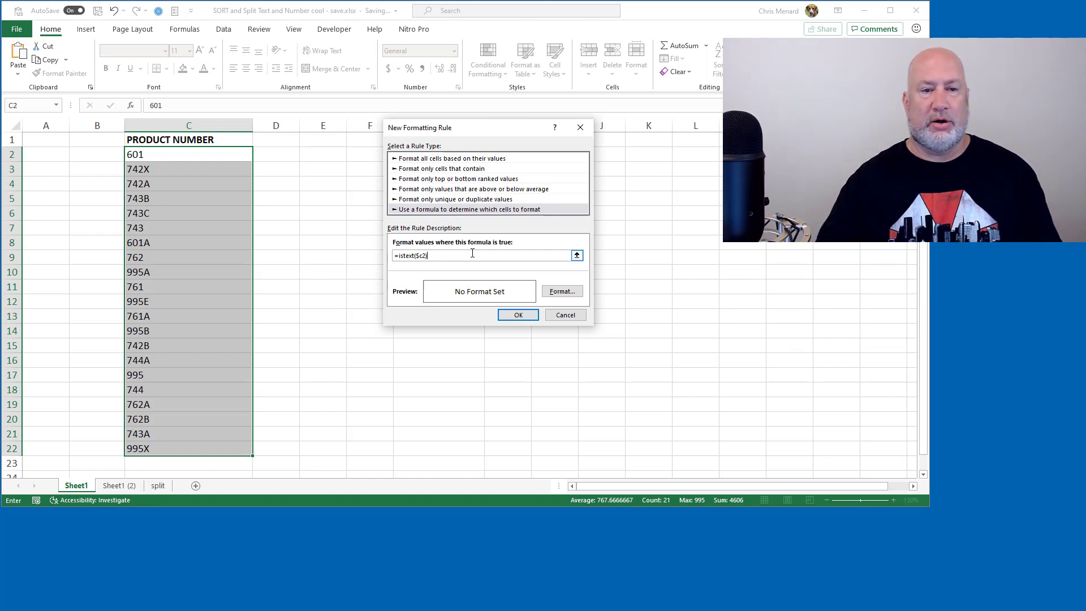
Give the rule a light green fill and apply it to C2:C22
click(562, 292)
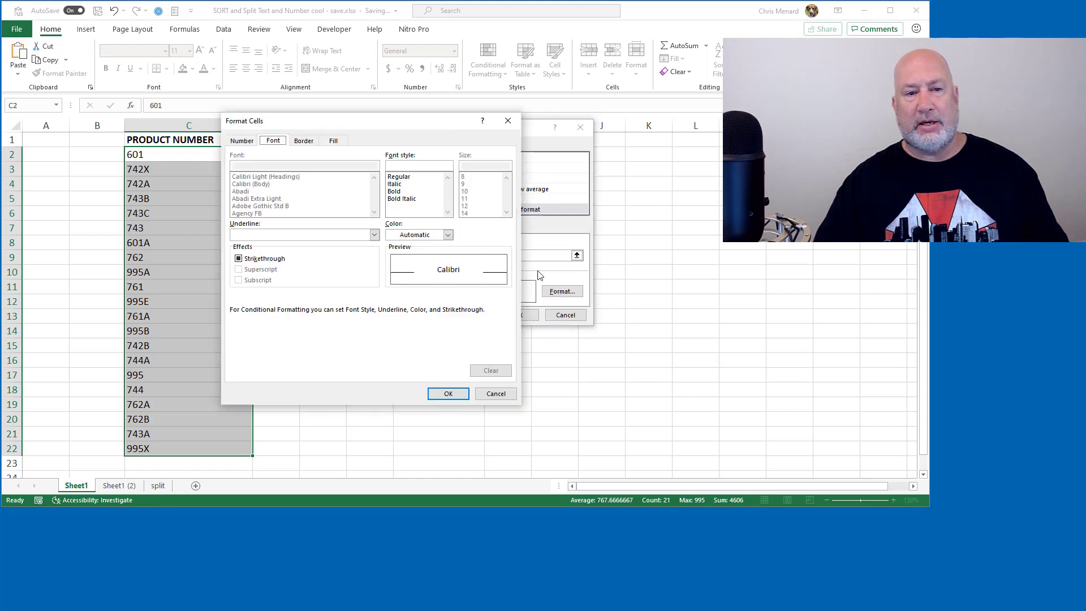
click(333, 140)
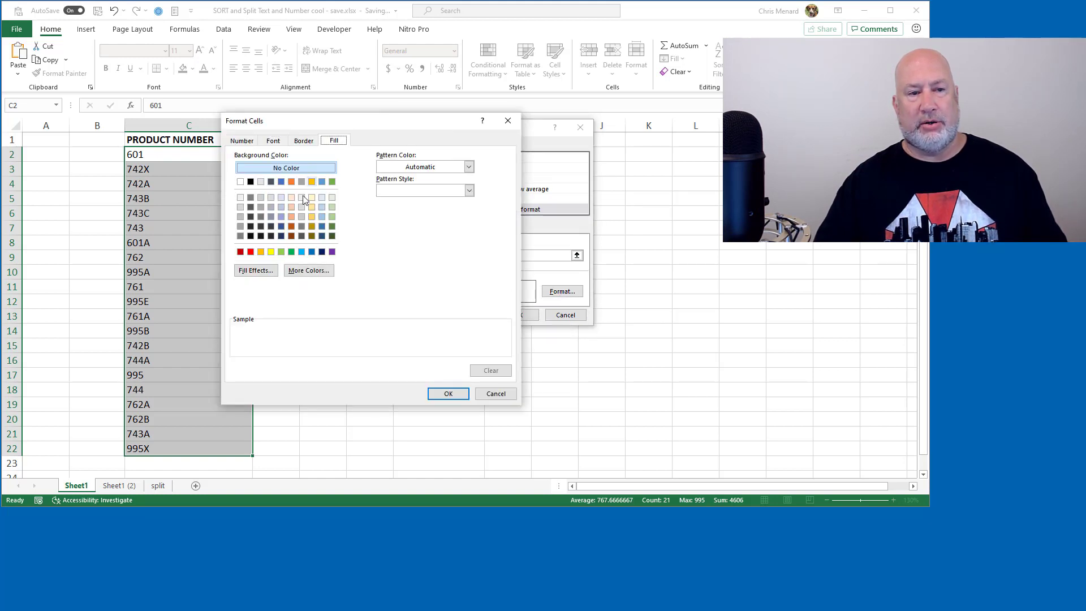
click(281, 251)
click(454, 394)
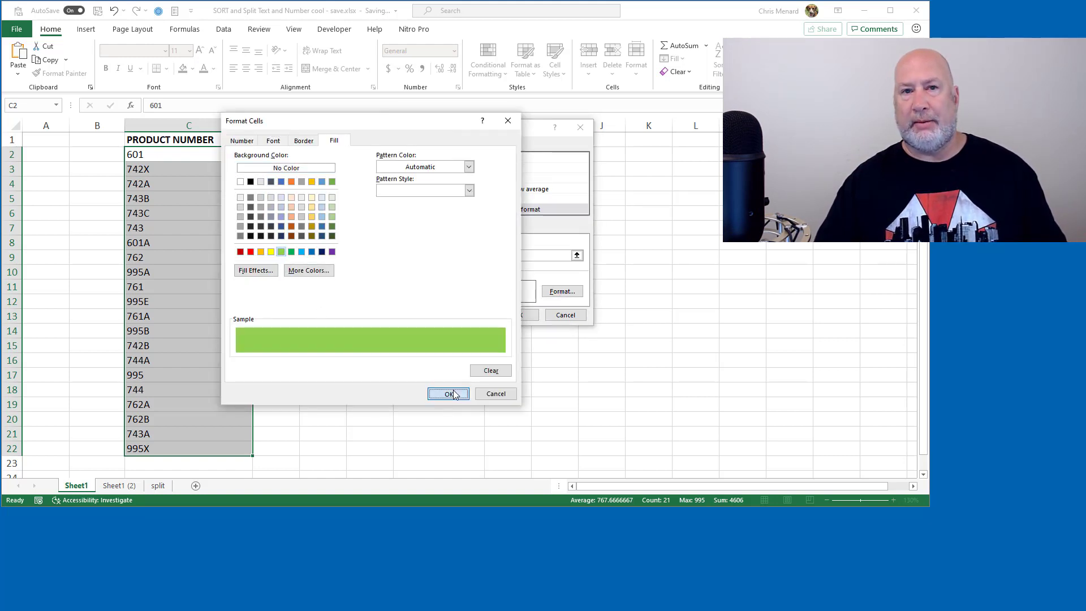
click(526, 320)
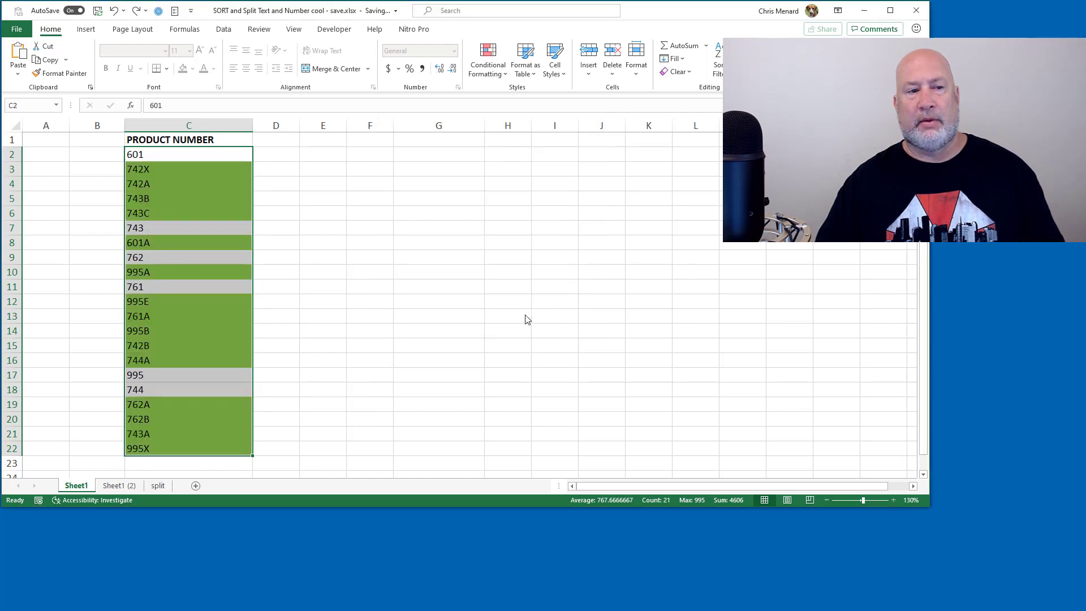
Test the rule by entering 601A in C2, then undo back to 601
click(309, 272)
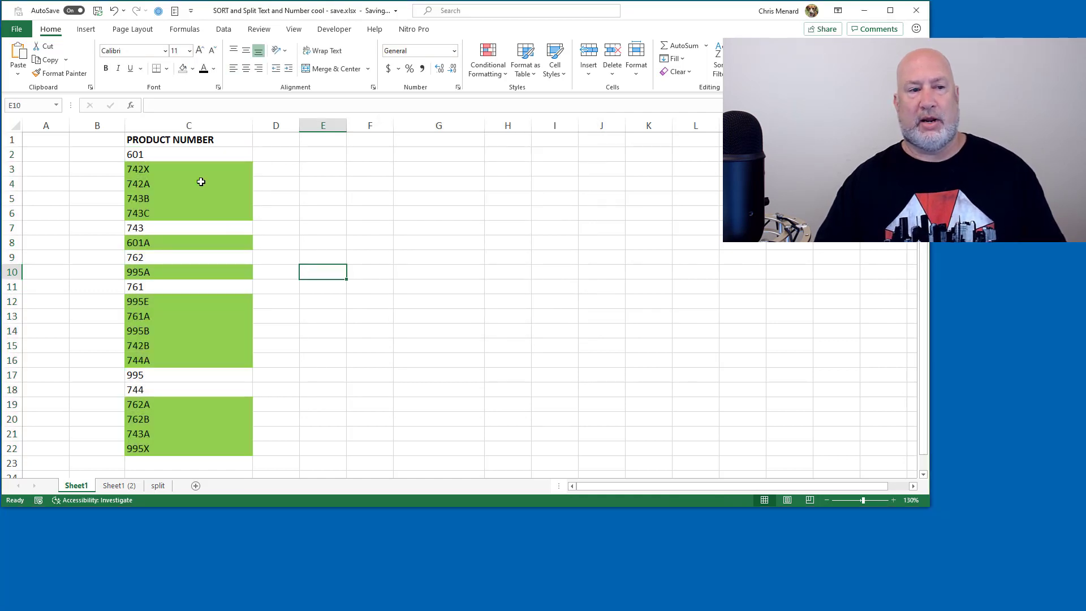
click(193, 154)
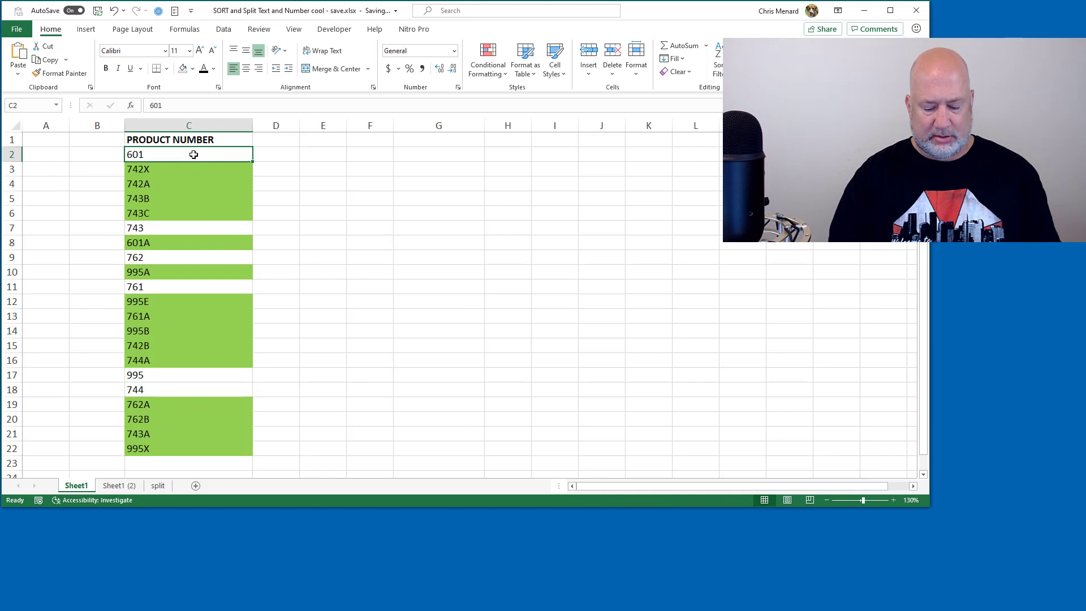
text(601)
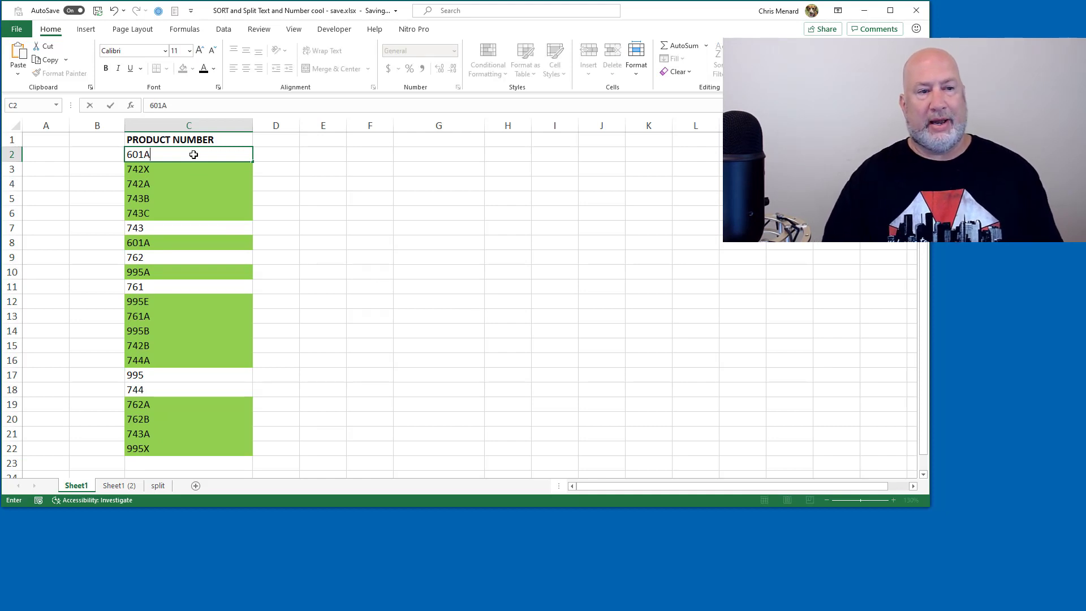
key(Return)
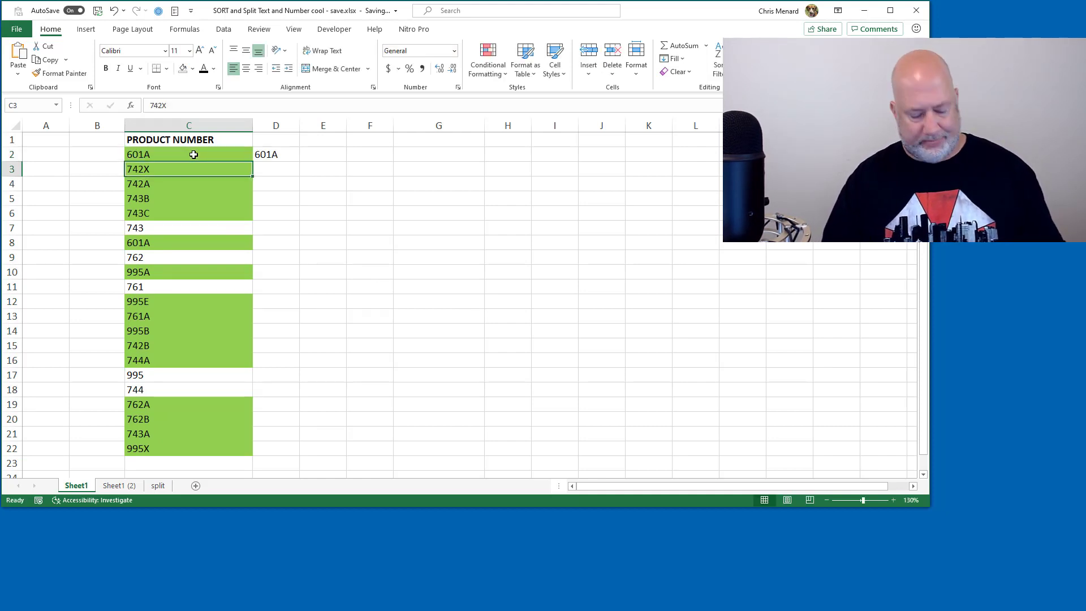
key(ctrl+z)
key(ctrl+z)
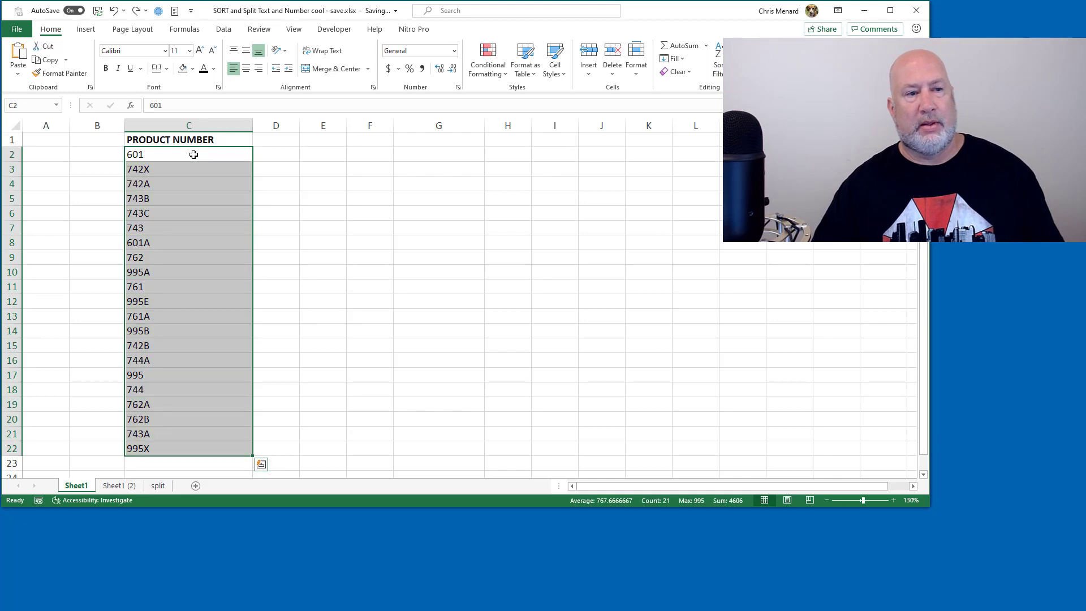
click(194, 154)
Clear all contents of column D and select cell D2
click(281, 130)
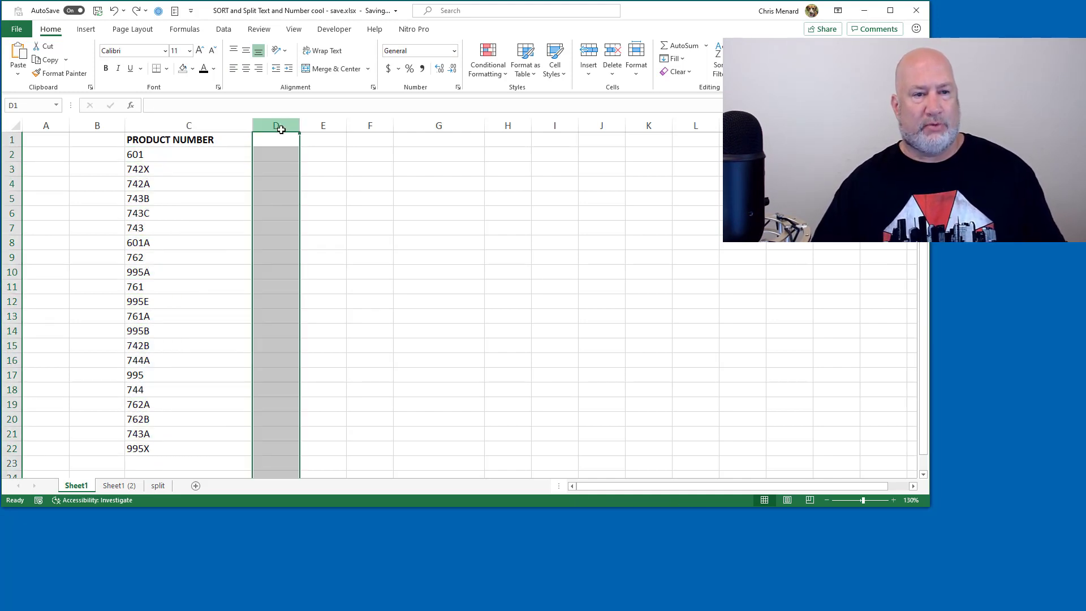
right_click(281, 130)
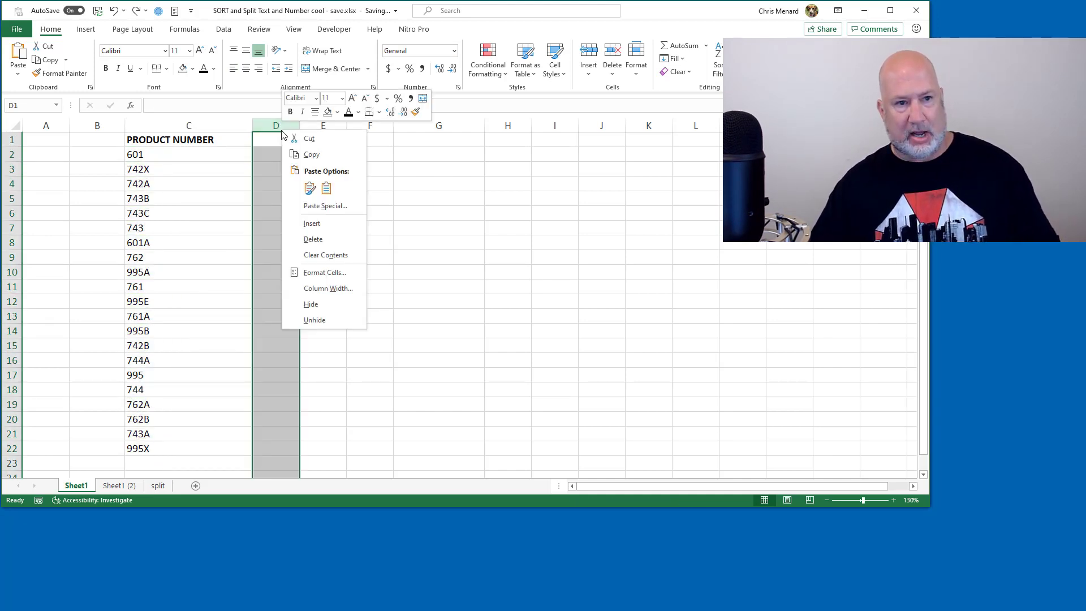
click(317, 255)
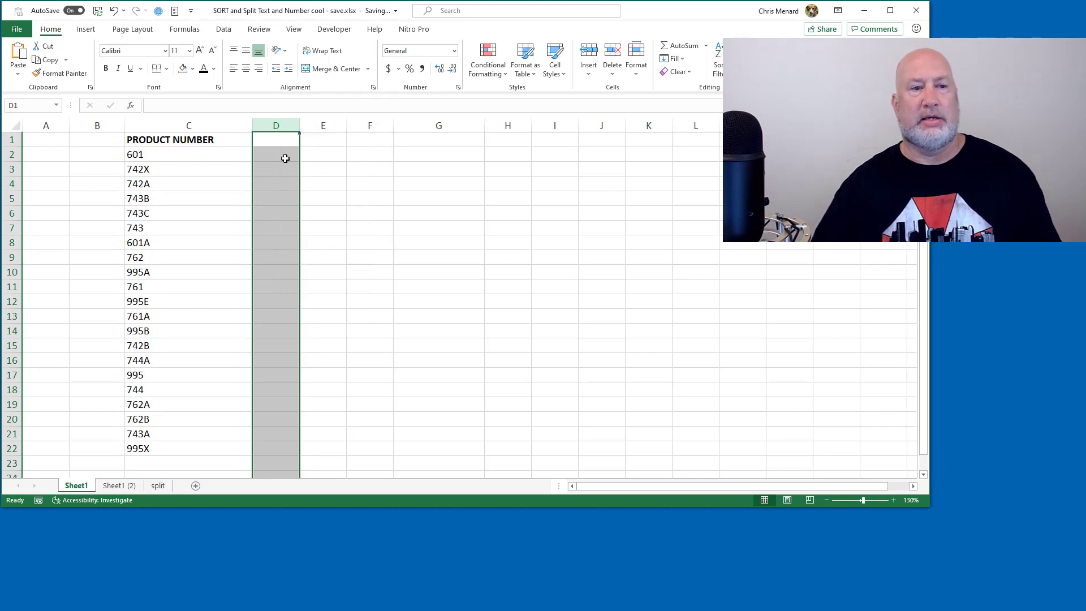
click(285, 158)
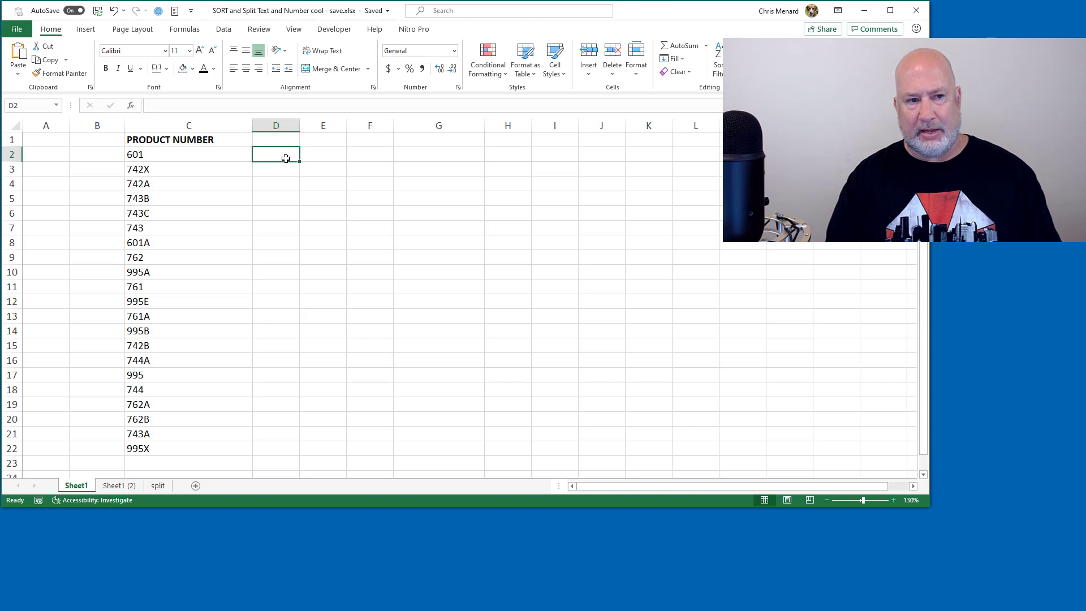
Enter =TEXT(C2,"###") in D2 and fill it down to D22
text(=text)
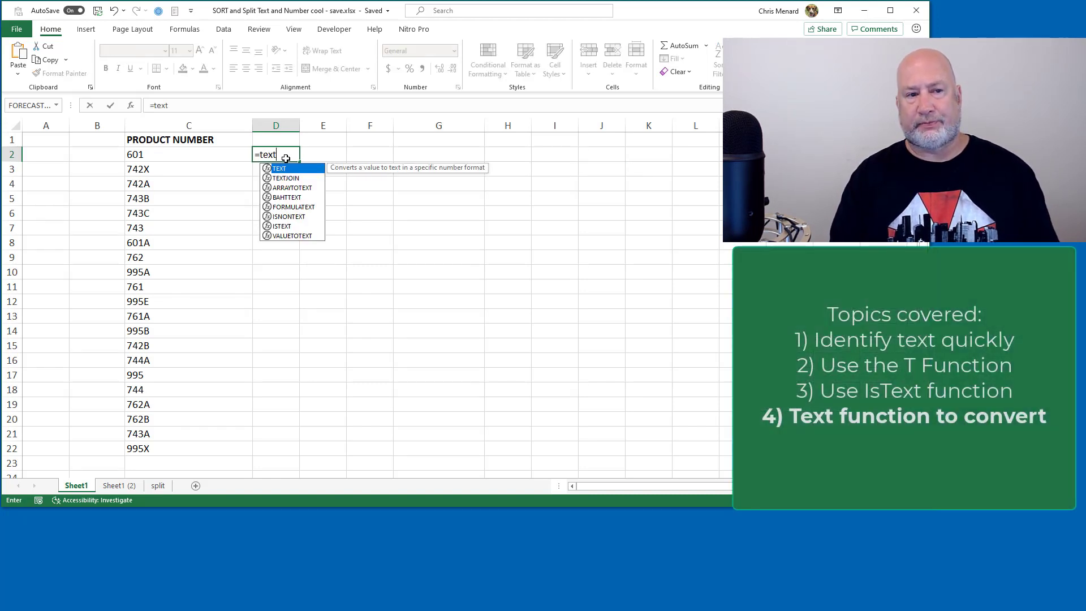
key(Tab)
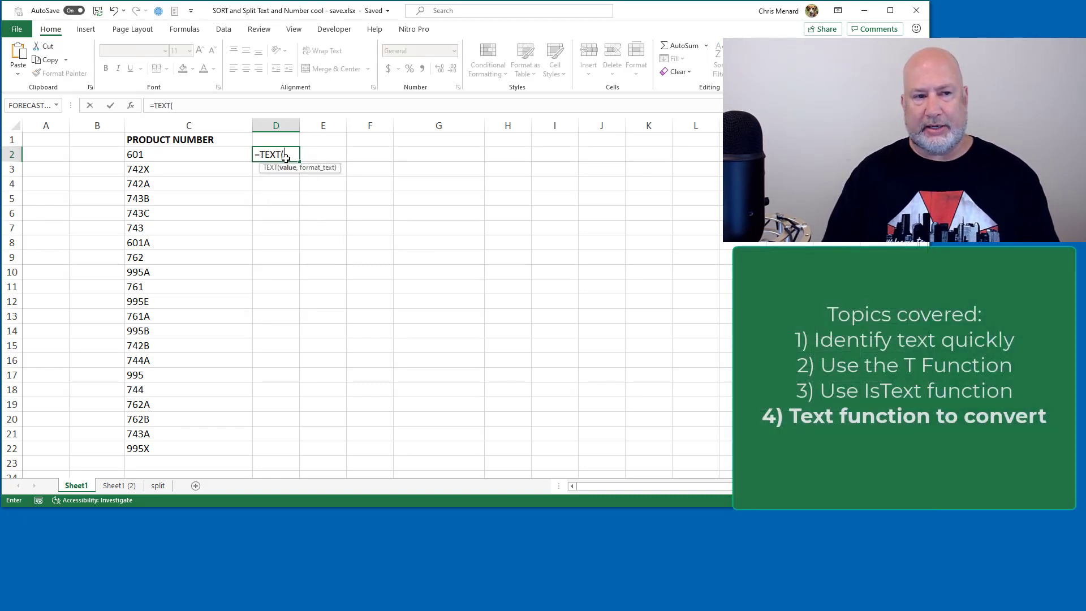
key(Left)
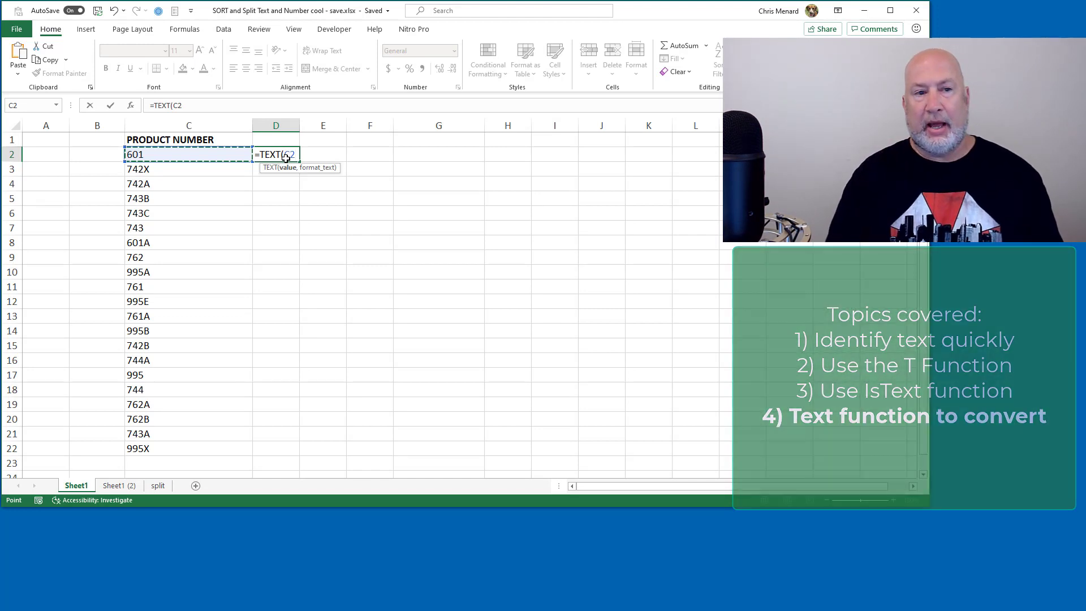
text(,)
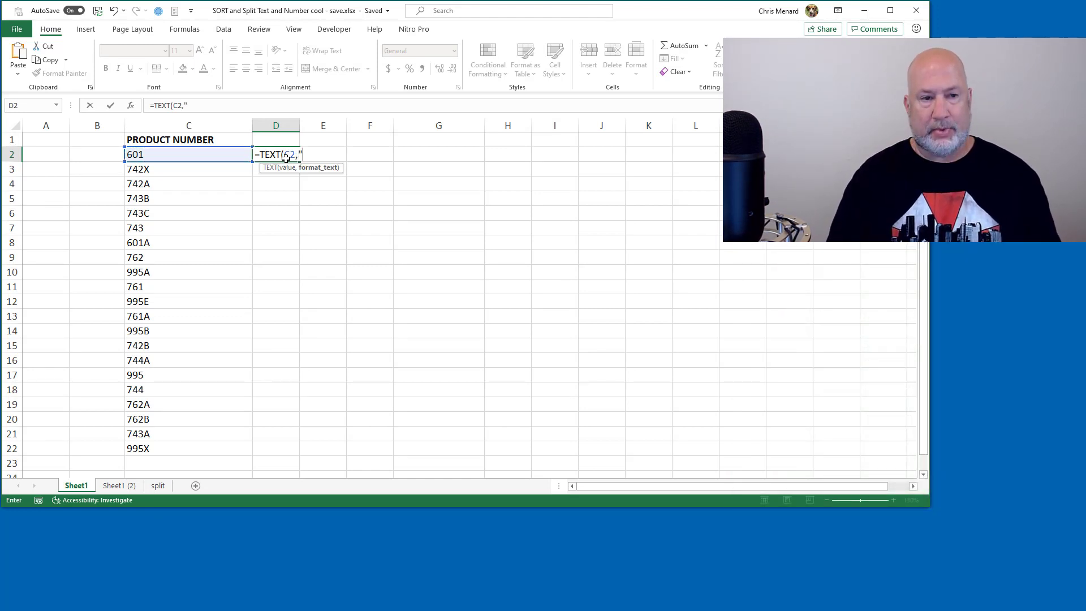
text("##)
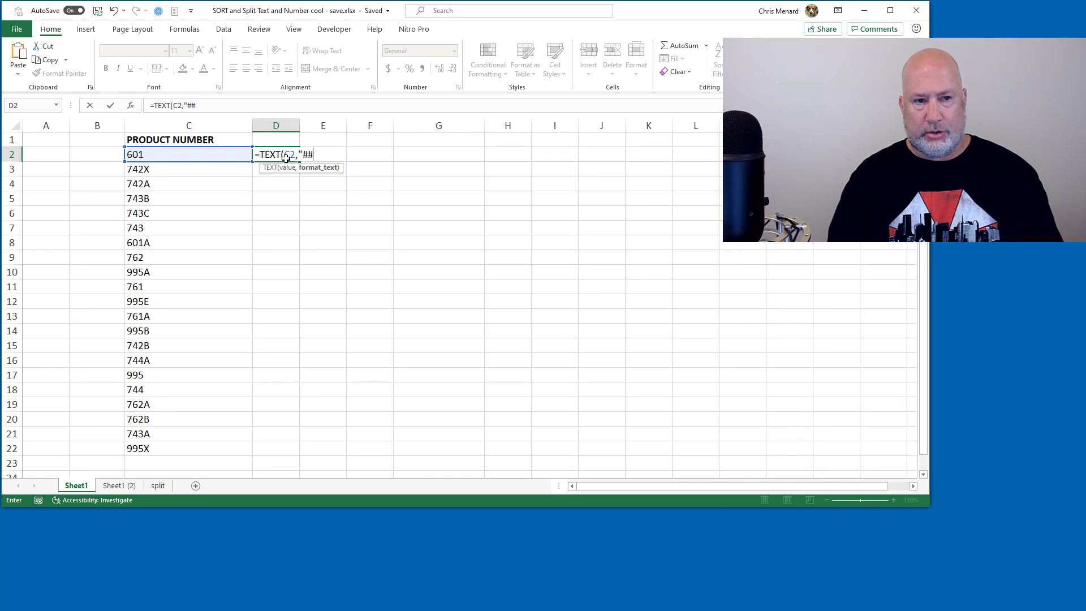
text(#")
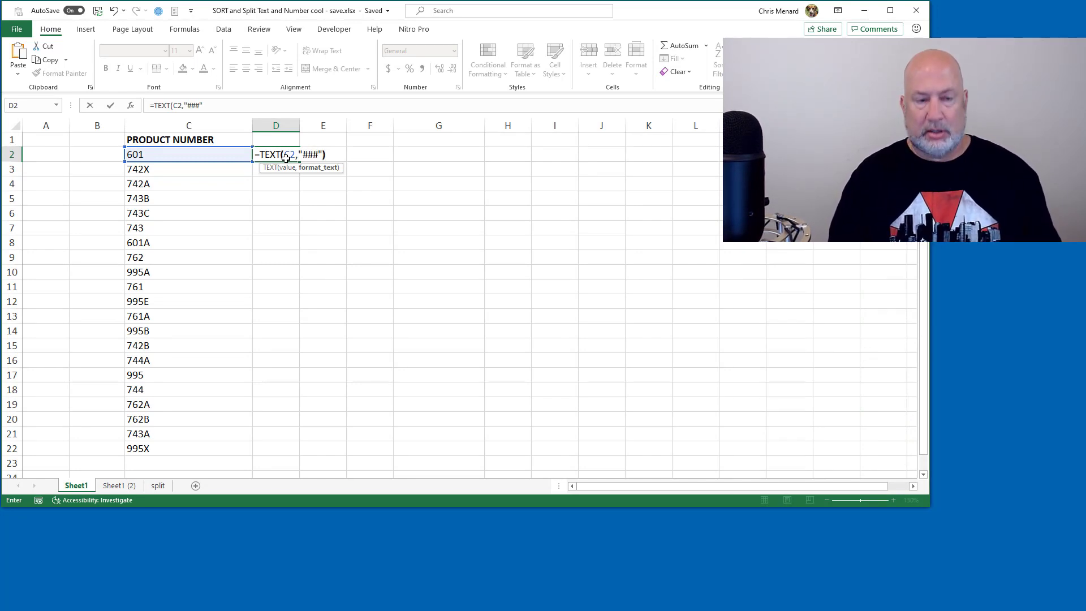
text())
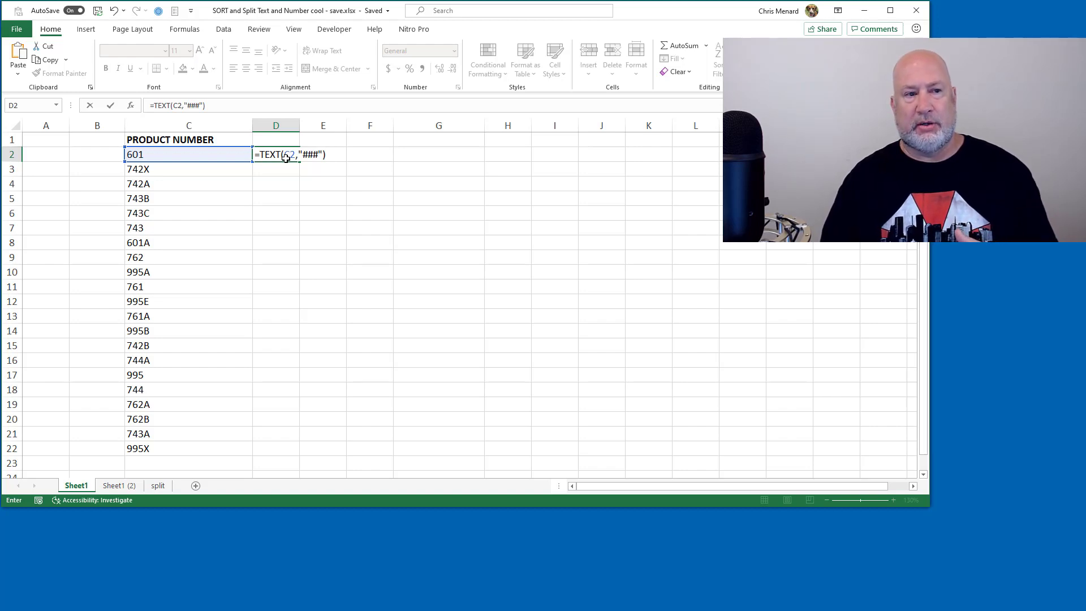
key(Return)
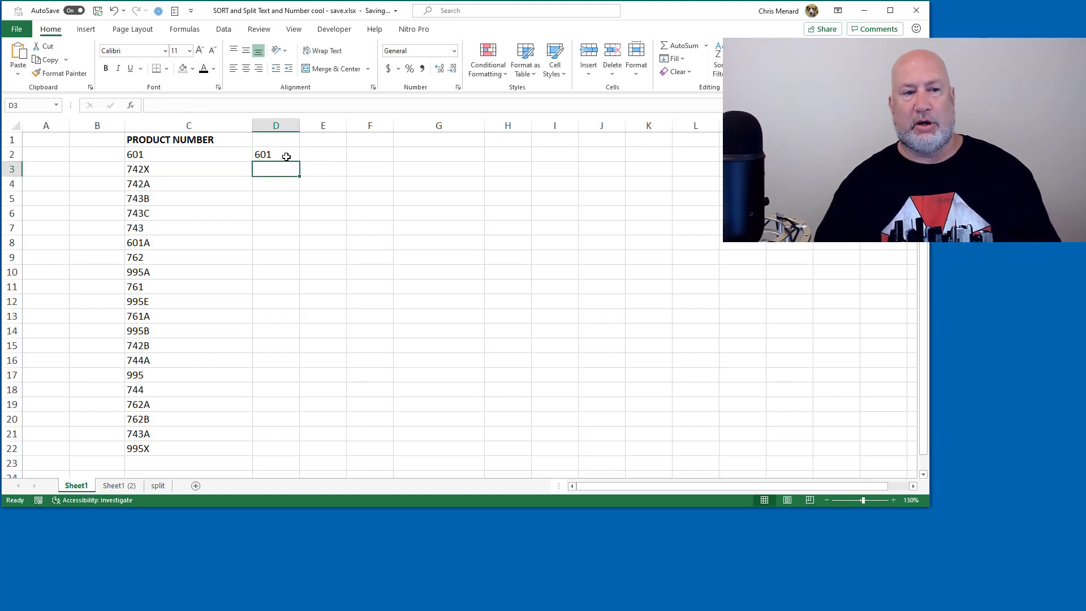
click(285, 158)
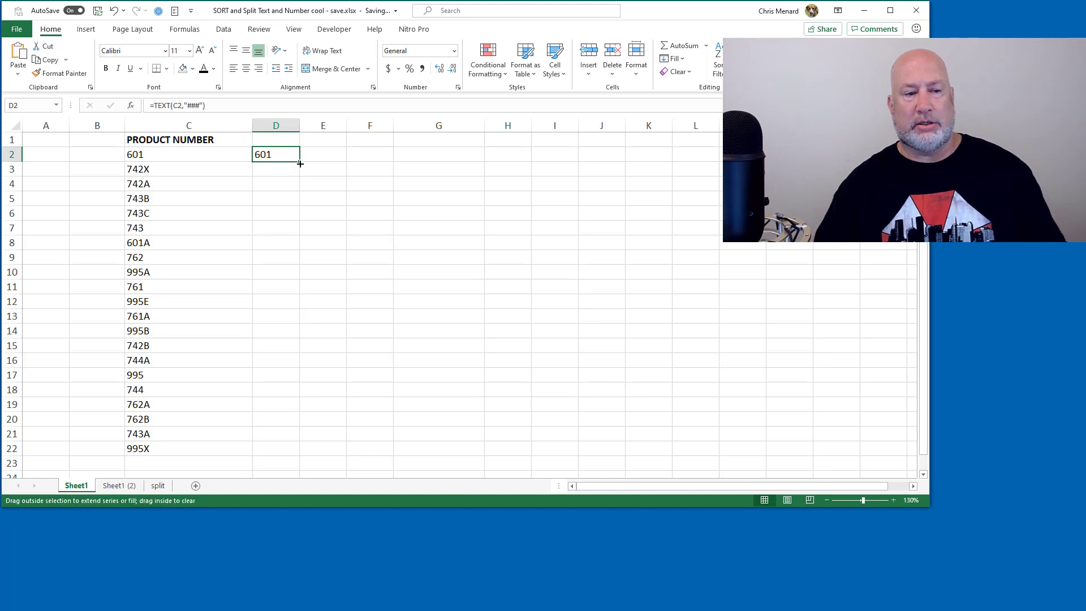
double_click(296, 164)
click(286, 183)
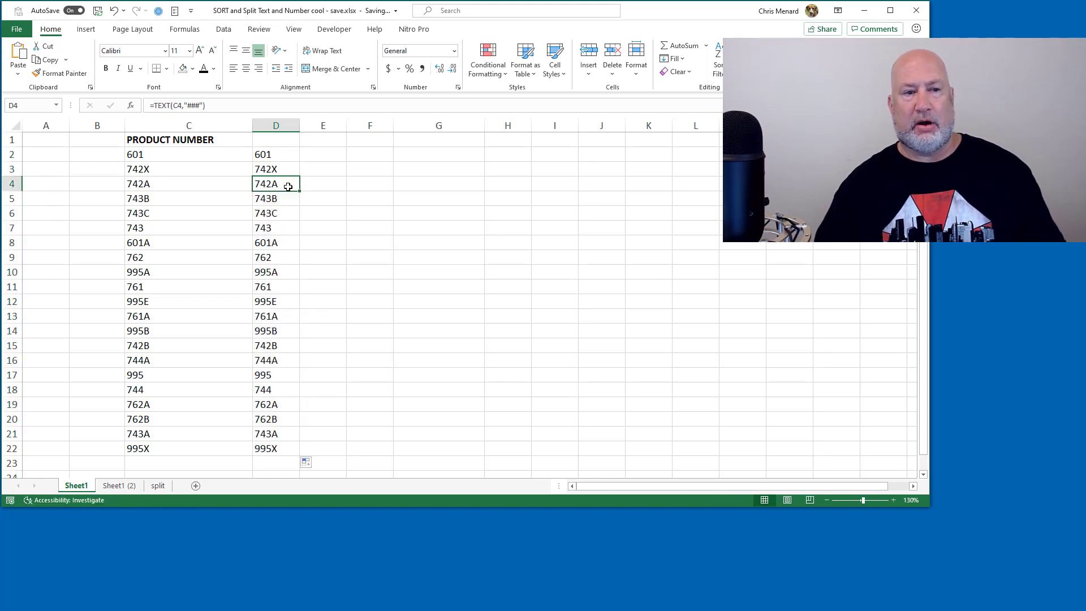
Put a bold 'Product 2' header in cell D1
click(273, 138)
text(P)
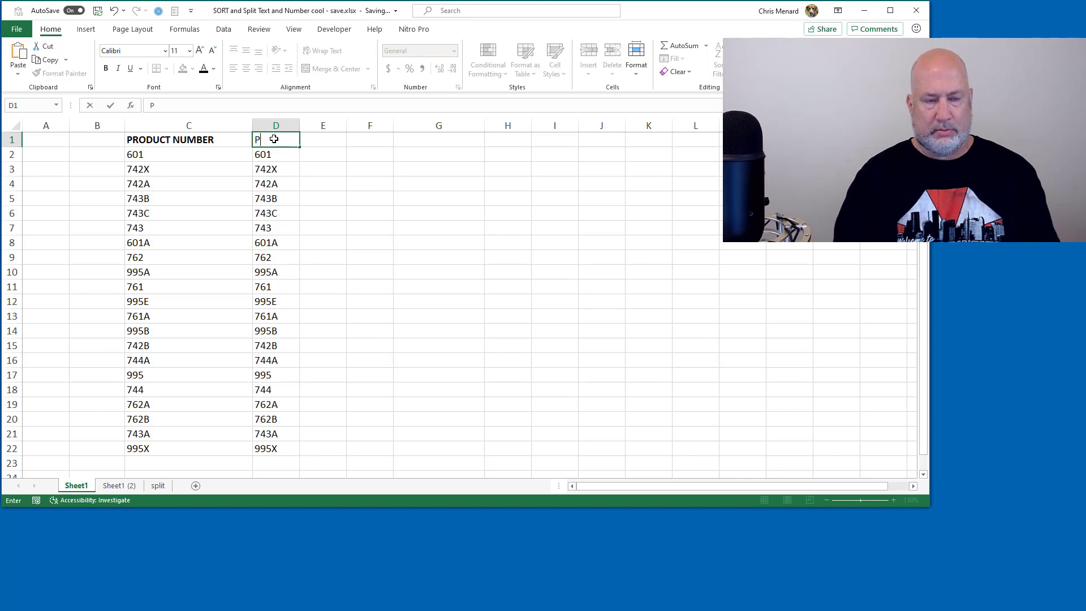
text(rod@)
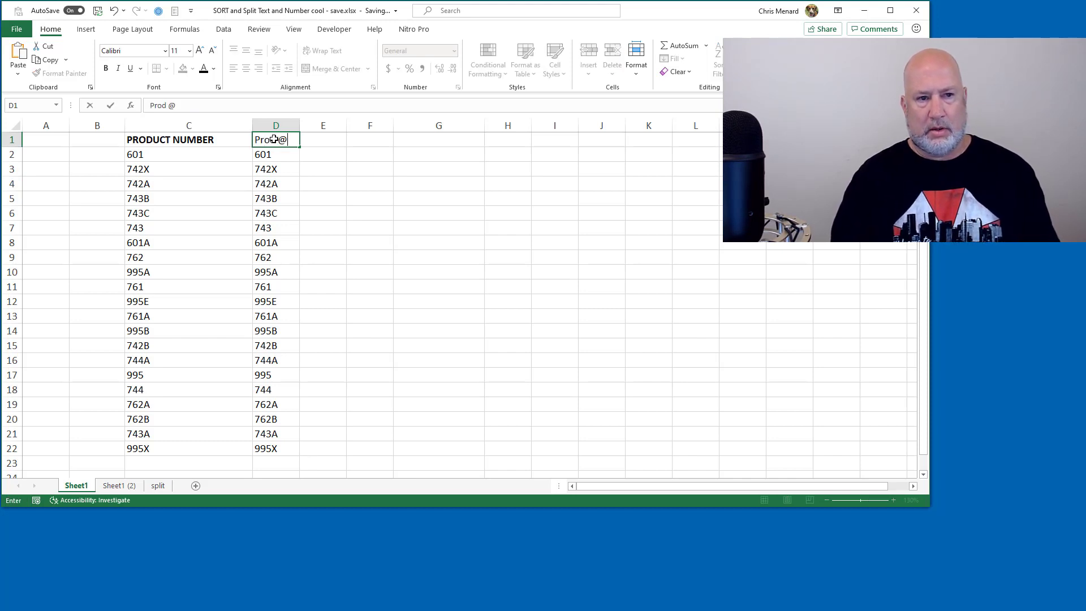
key(Return)
click(274, 139)
text(Pro)
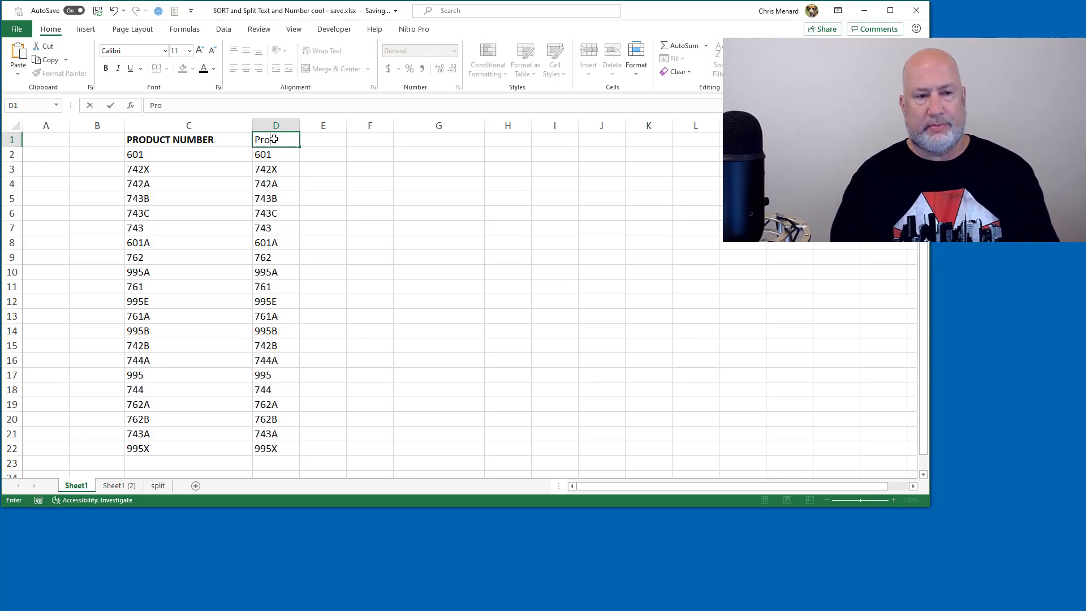
text(duct 2)
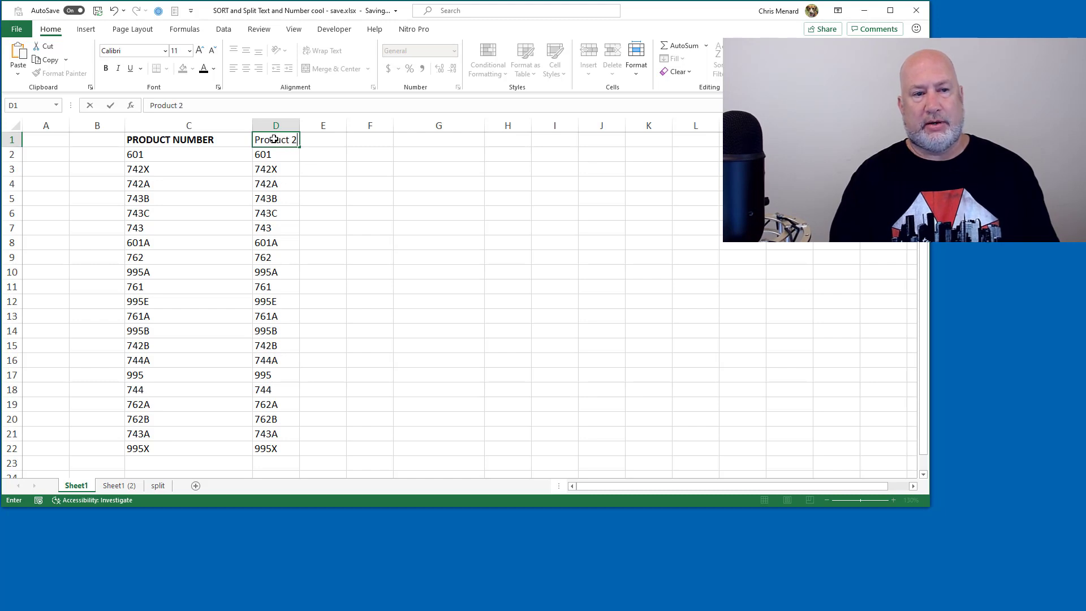
key(Return)
click(273, 139)
key(ctrl+b)
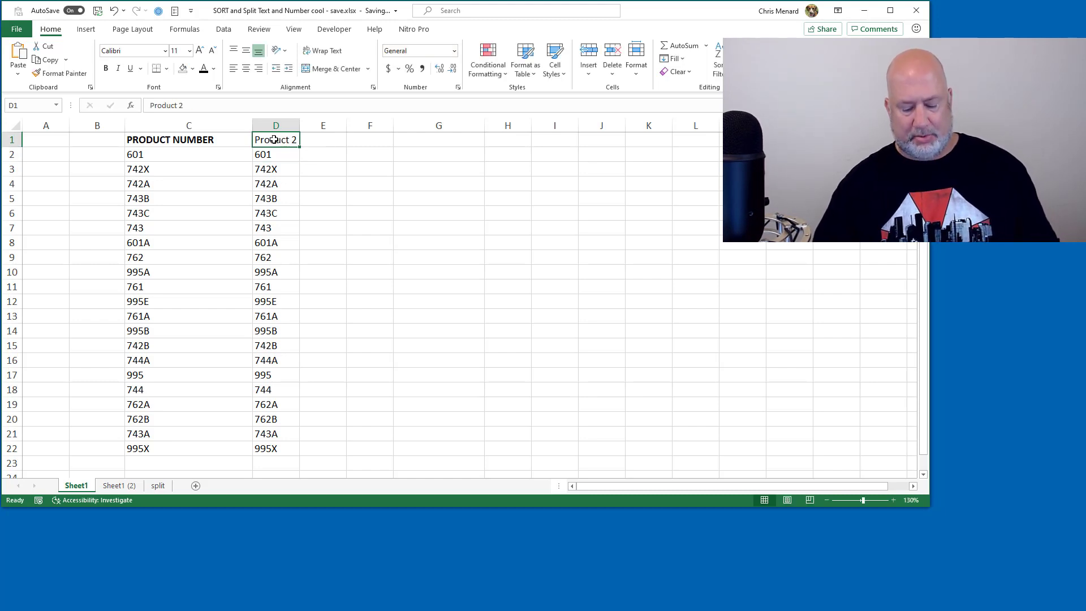
Sort the data A to Z from D2 and select the results D2:D22
click(277, 153)
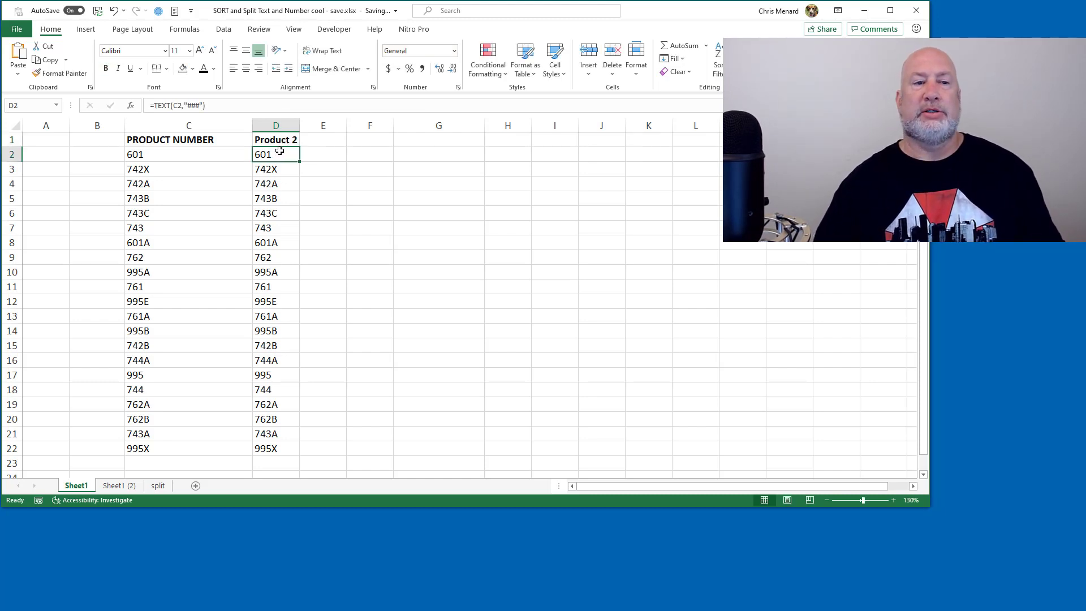
right_click(279, 152)
mouse_move(334, 343)
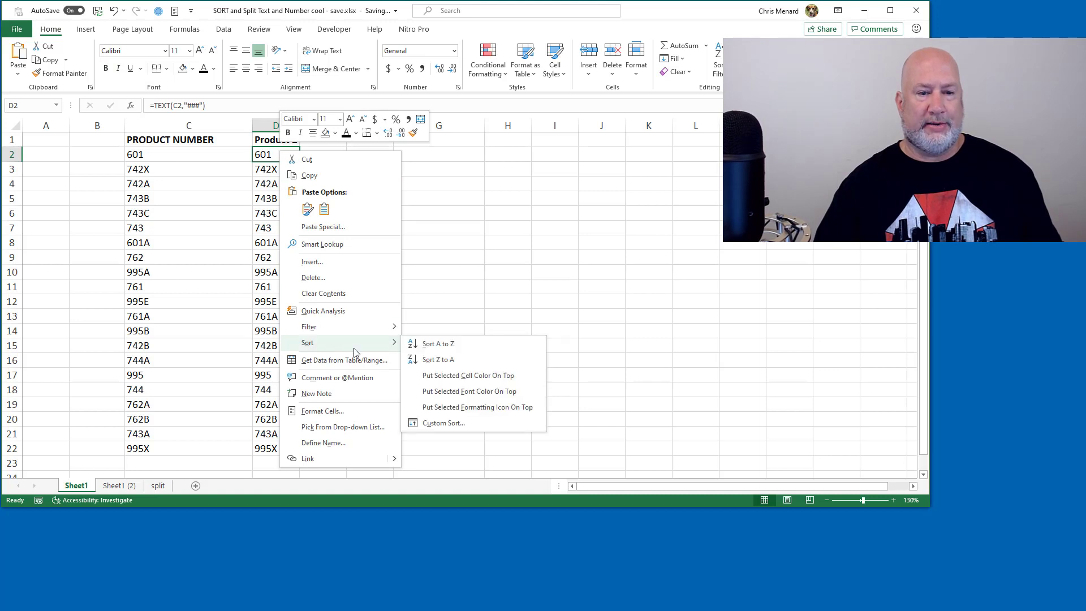
click(444, 350)
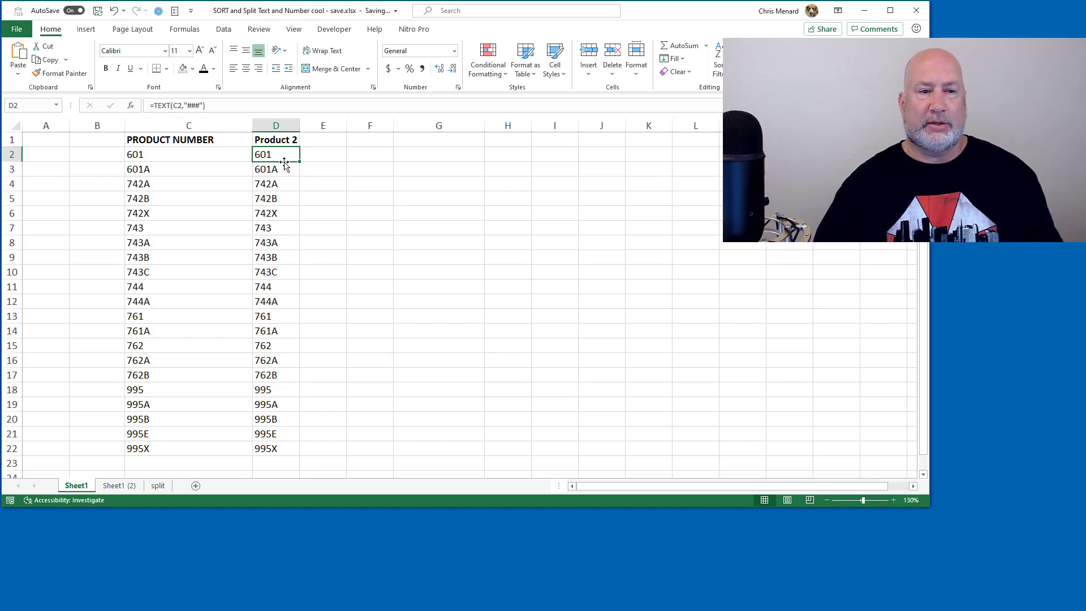
drag(283, 156, 265, 433)
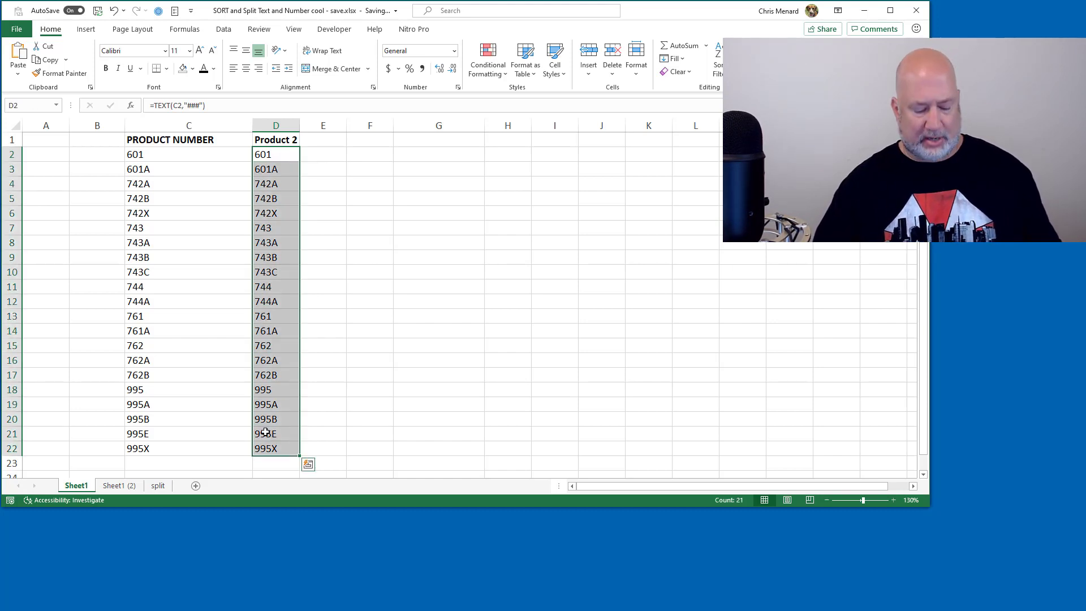
Copy D2:D22 and paste it into C2 as values
key(ctrl+c)
click(152, 154)
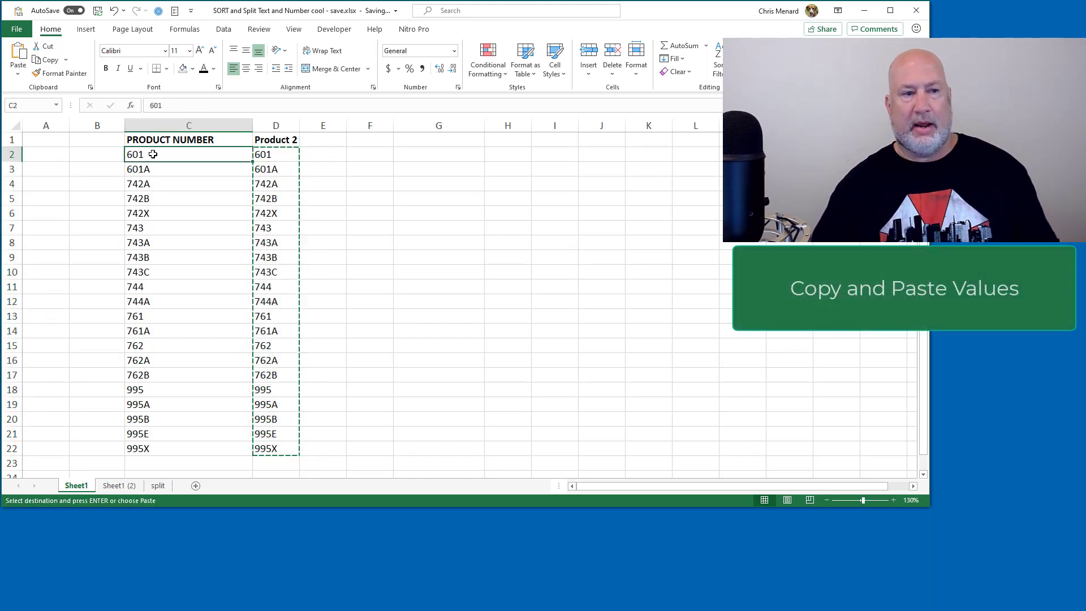
right_click(171, 157)
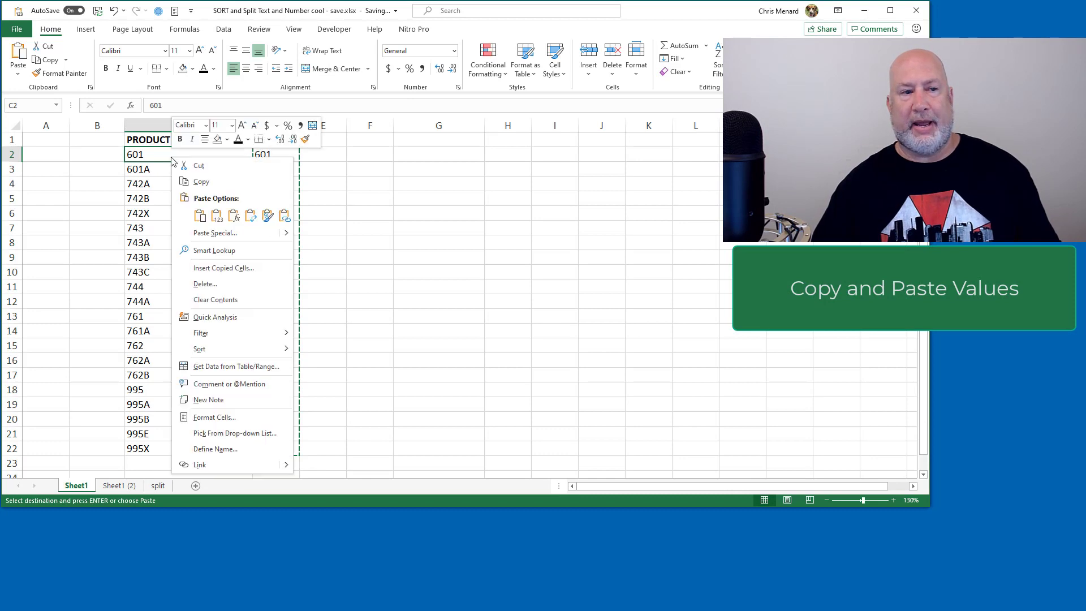
click(217, 216)
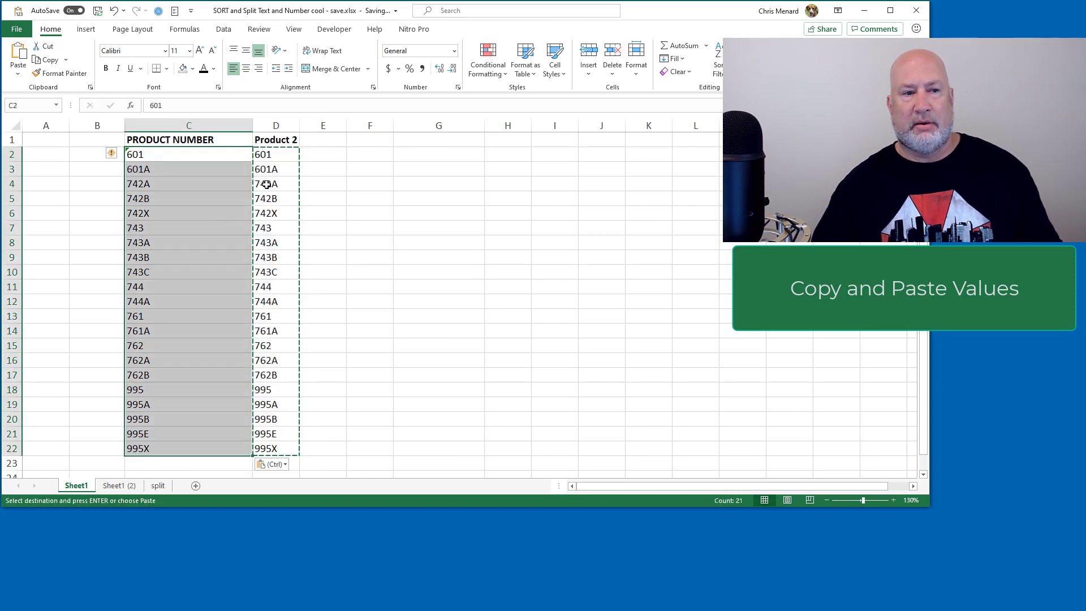
Clear and delete the Product 2 helper column D
click(286, 129)
key(Delete)
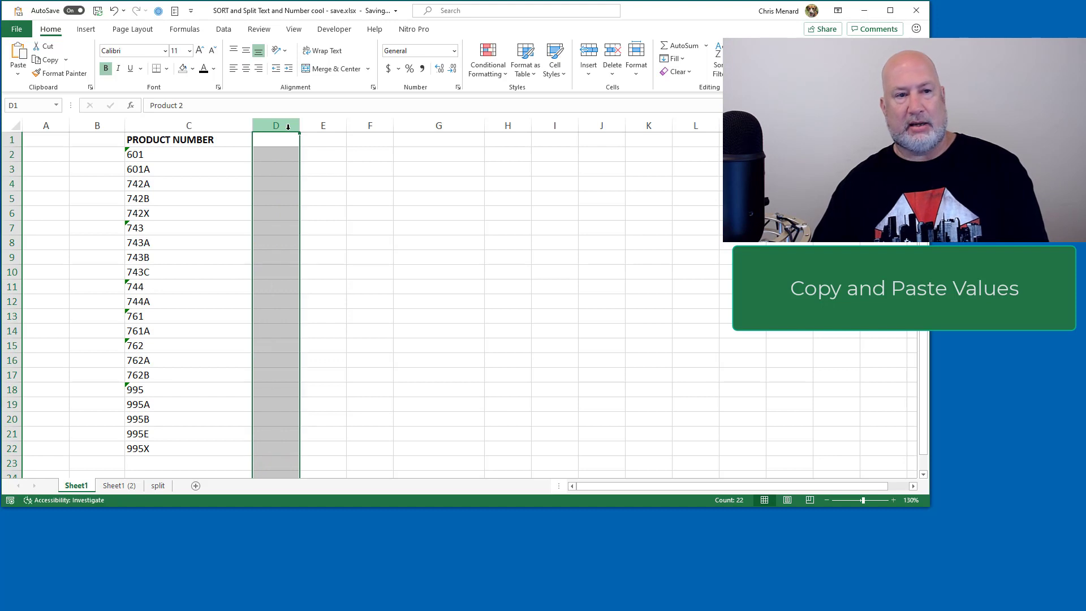
right_click(288, 130)
click(319, 239)
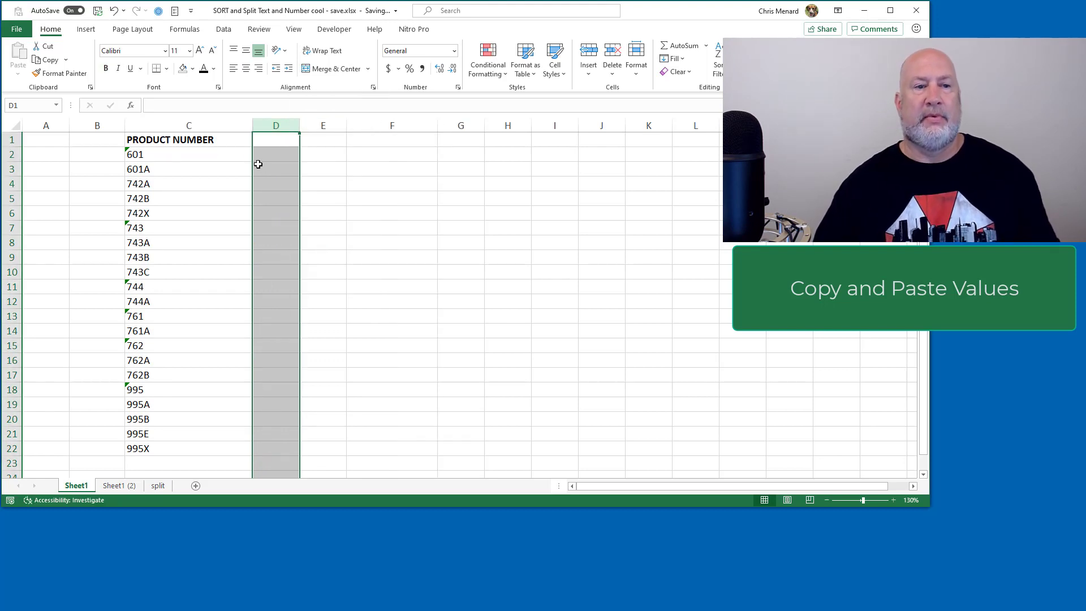
Undo the column D deletion, then compare the formula in D3 with C3's value
click(238, 167)
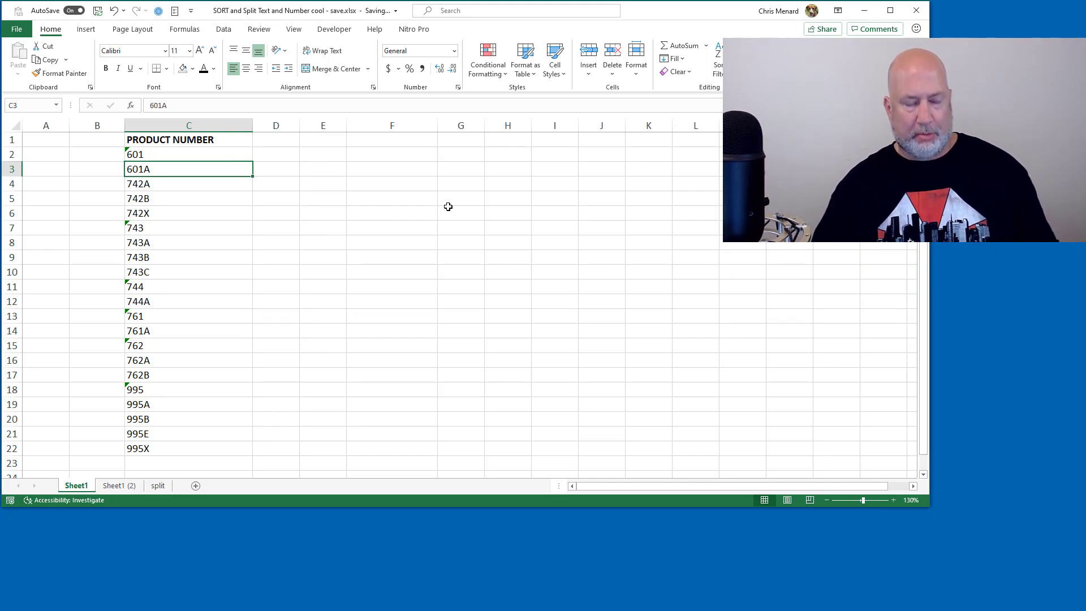
key(ctrl+z)
key(ctrl+z)
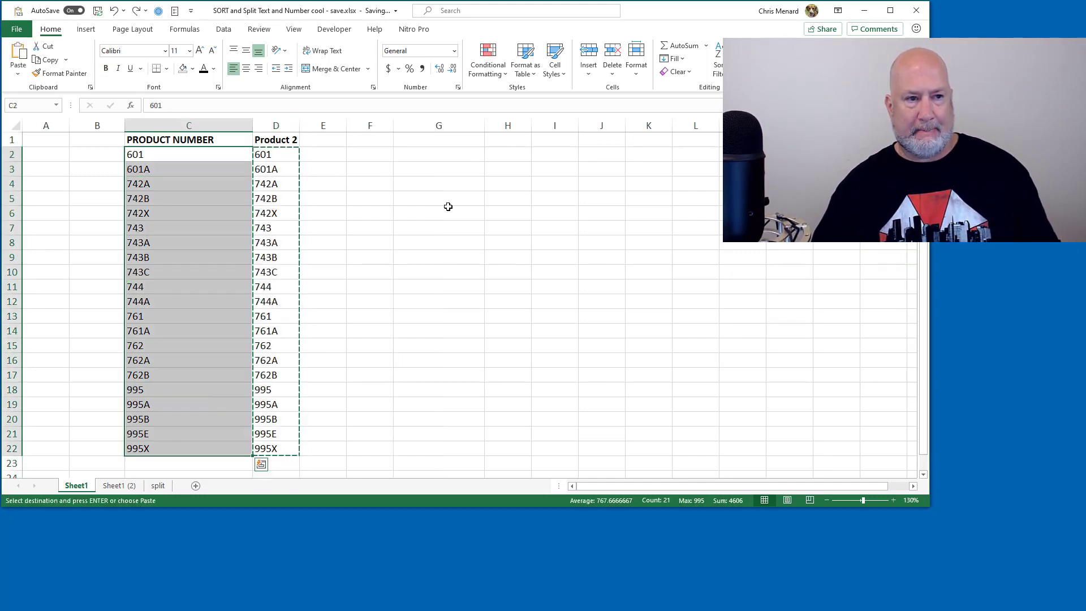
key(Escape)
click(286, 170)
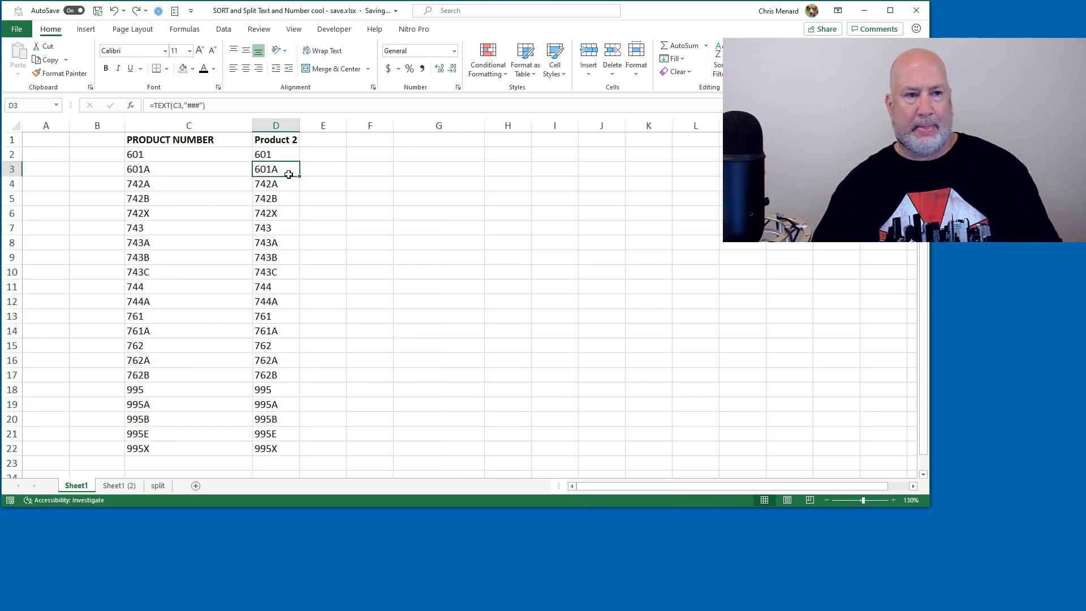
click(190, 165)
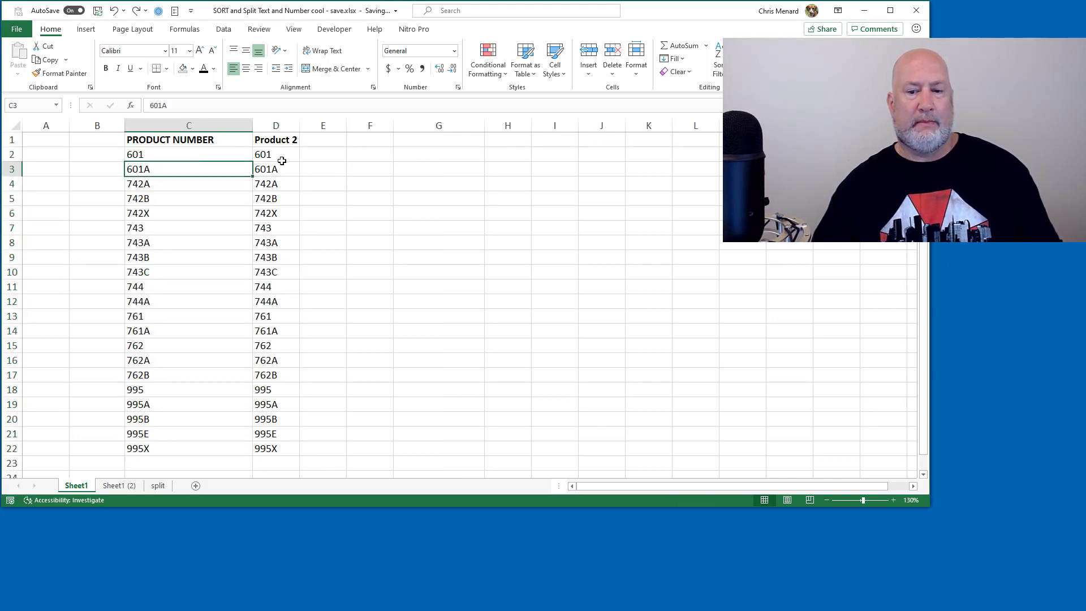